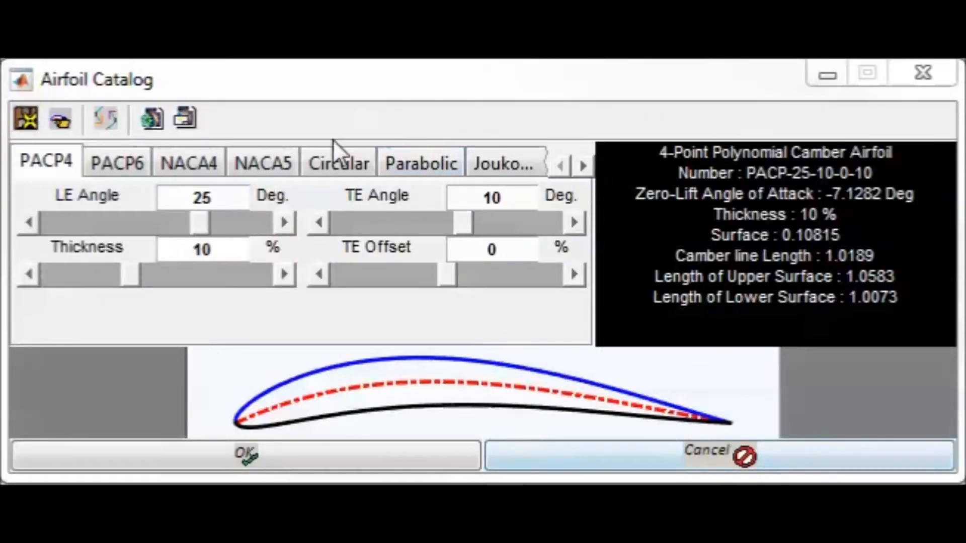
Look through the airfoil families from PACP6 to Database, examining each one's parameters and default profile
{"action": "left_click", "coordinate": [123, 164]}
{"action": "left_click", "coordinate": [174, 161]}
{"action": "left_click", "coordinate": [256, 163]}
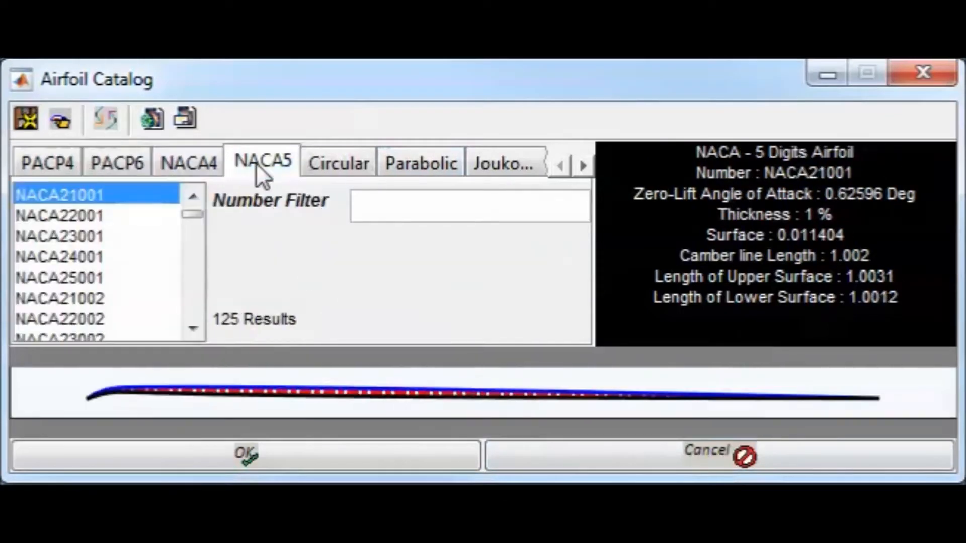
{"action": "left_click", "coordinate": [351, 166]}
{"action": "left_click", "coordinate": [419, 165]}
{"action": "left_click", "coordinate": [507, 151]}
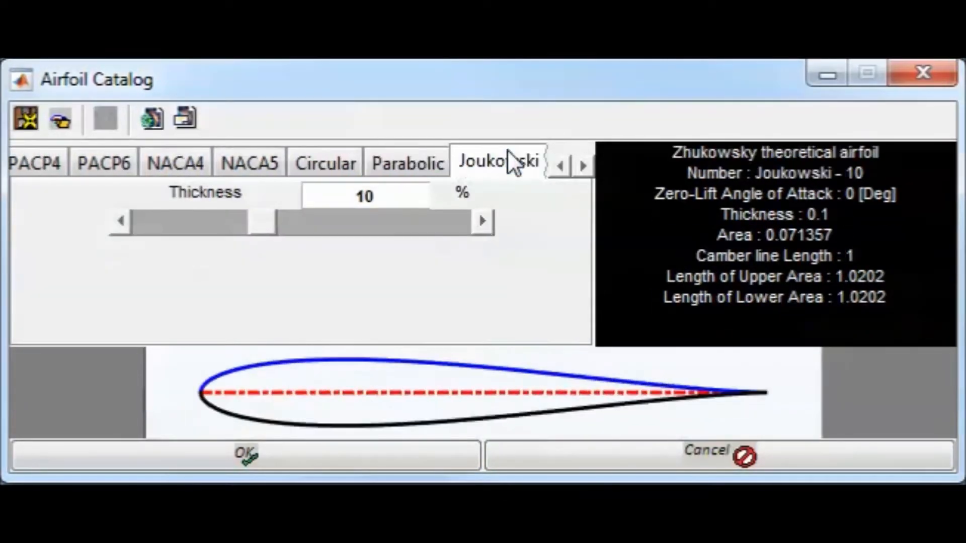
{"action": "left_click", "coordinate": [583, 165]}
{"action": "left_click", "coordinate": [583, 165]}
{"action": "left_click", "coordinate": [313, 162]}
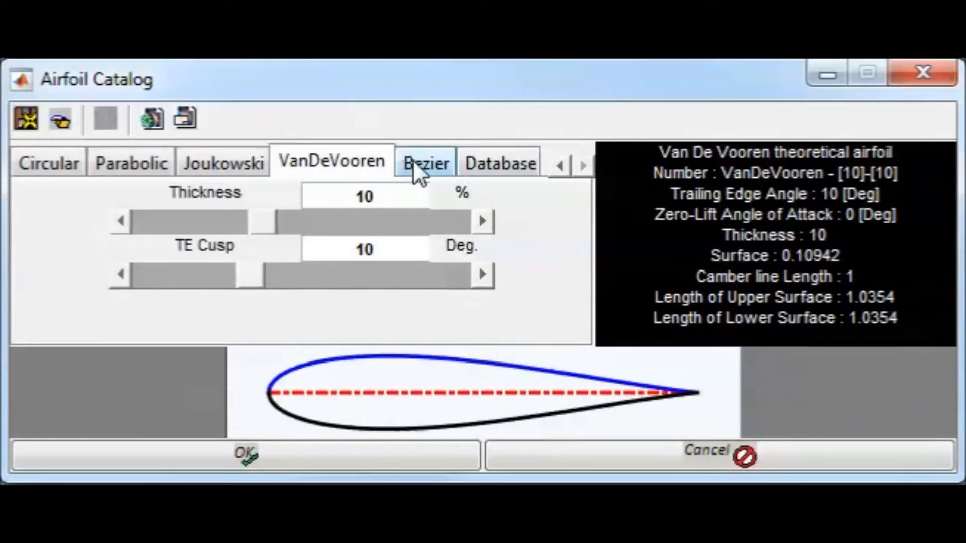
{"action": "left_click", "coordinate": [412, 161]}
{"action": "left_click", "coordinate": [503, 165]}
Go back through the airfoil families from Bezier to PACP4 to compare their default profiles
{"action": "left_click", "coordinate": [427, 160]}
{"action": "left_click", "coordinate": [227, 163]}
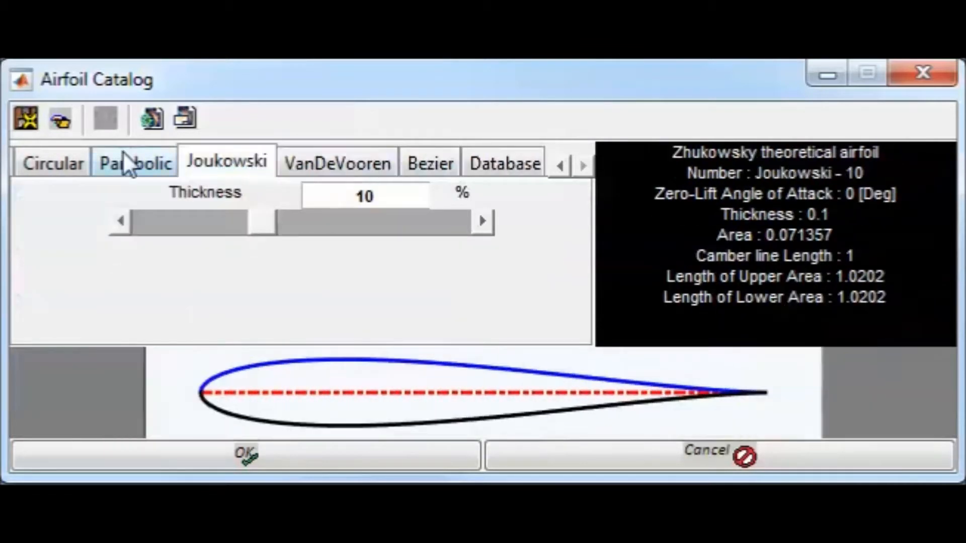
{"action": "left_click", "coordinate": [136, 163]}
{"action": "left_click", "coordinate": [53, 162]}
{"action": "left_click", "coordinate": [559, 166]}
{"action": "left_click", "coordinate": [559, 166]}
{"action": "left_click", "coordinate": [559, 166]}
{"action": "left_click", "coordinate": [559, 166]}
{"action": "left_click", "coordinate": [114, 160]}
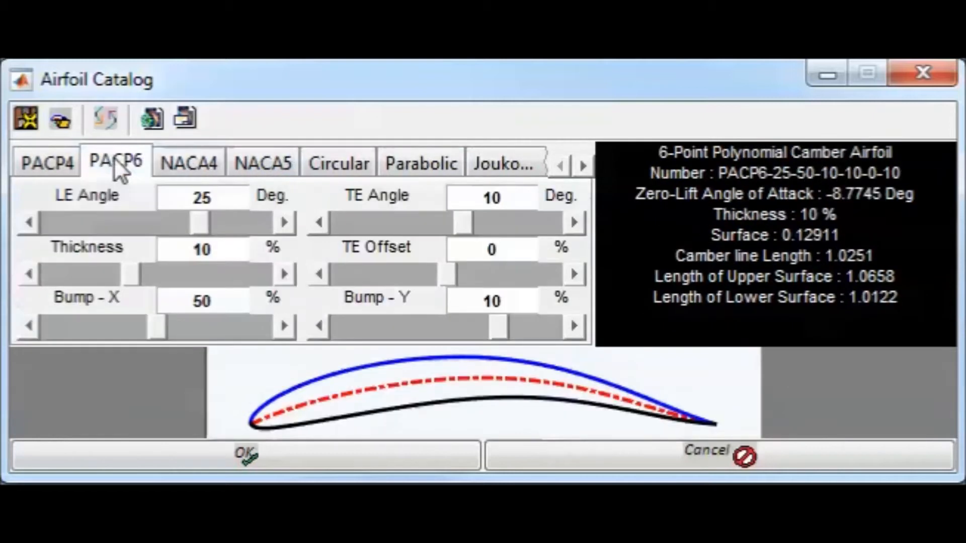
{"action": "left_click", "coordinate": [46, 158]}
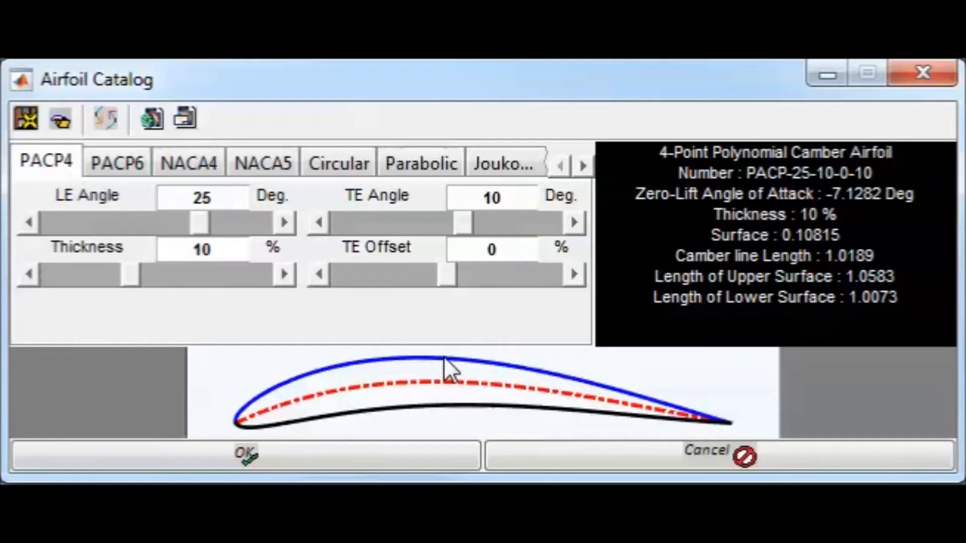
Review the range of airfoil families once more, from PACP6 through the NACA, Circular, Parabolic, Joukowski and Bezier types
{"action": "left_click", "coordinate": [123, 162]}
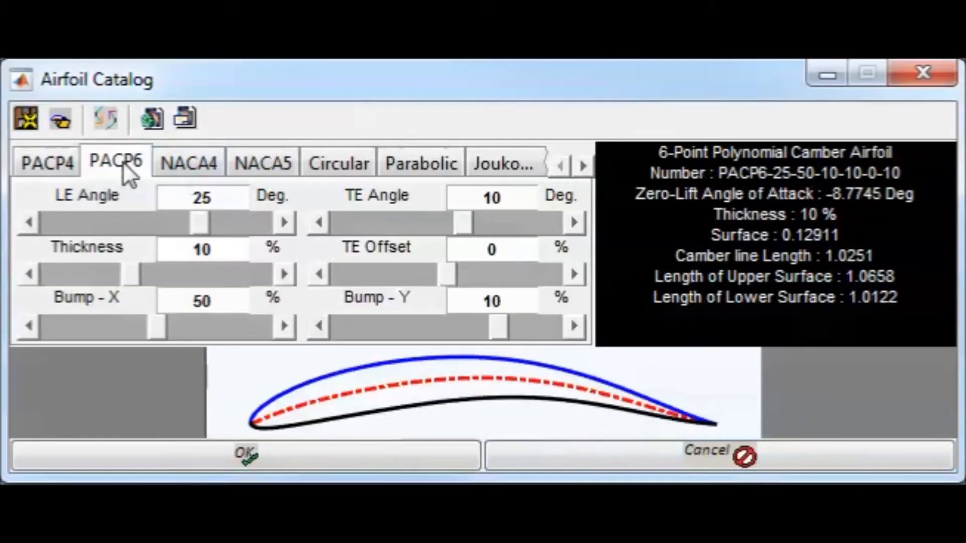
{"action": "left_click", "coordinate": [193, 172]}
{"action": "left_click", "coordinate": [241, 164]}
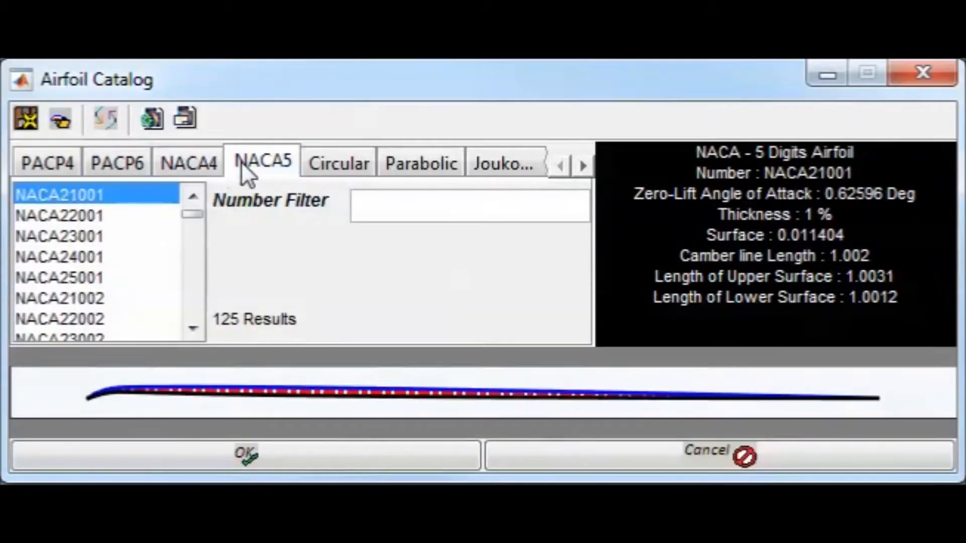
{"action": "left_click", "coordinate": [324, 166]}
{"action": "left_click", "coordinate": [393, 168]}
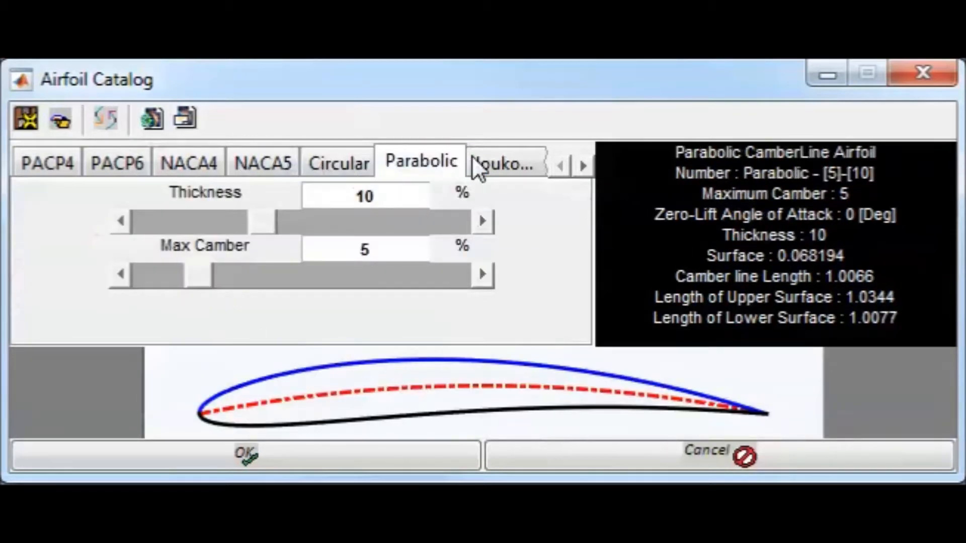
{"action": "left_click", "coordinate": [485, 166]}
{"action": "left_click", "coordinate": [581, 166]}
{"action": "left_click", "coordinate": [581, 166]}
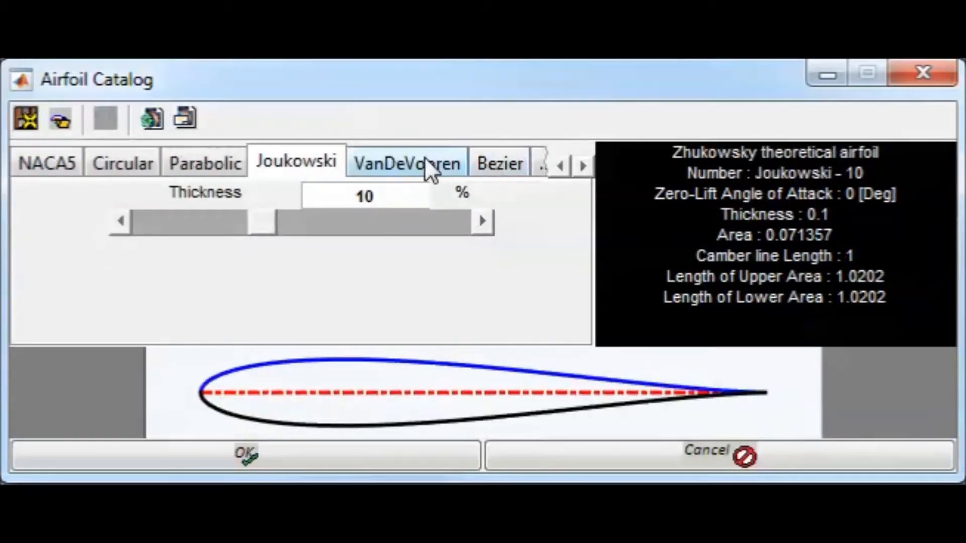
{"action": "left_click", "coordinate": [487, 166]}
{"action": "left_click", "coordinate": [580, 166]}
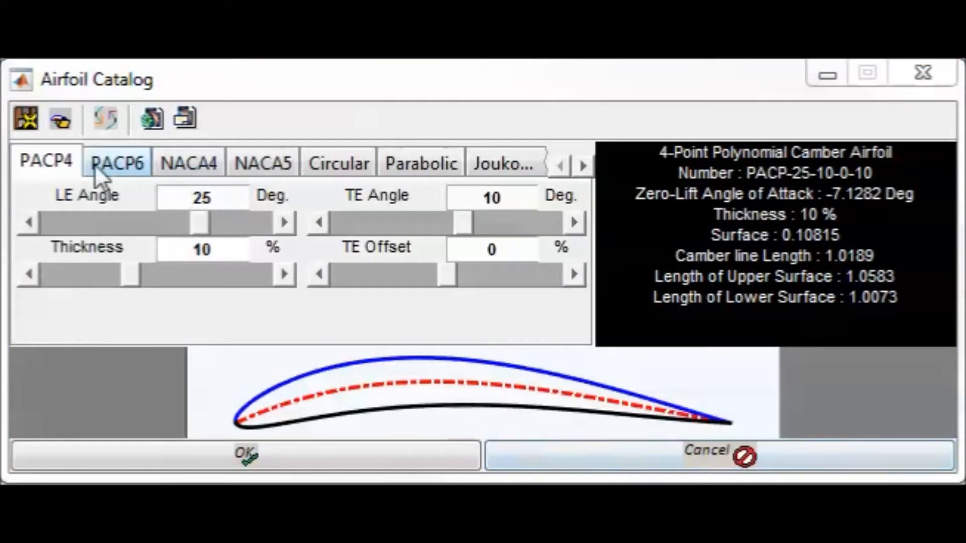
Try leading-edge angles of 19 and 27.4 degrees on the PACP4 airfoil
{"action": "left_click", "coordinate": [30, 222]}
{"action": "left_click", "coordinate": [30, 223]}
{"action": "left_click", "coordinate": [31, 223]}
{"action": "left_click", "coordinate": [30, 222]}
{"action": "left_click", "coordinate": [30, 222]}
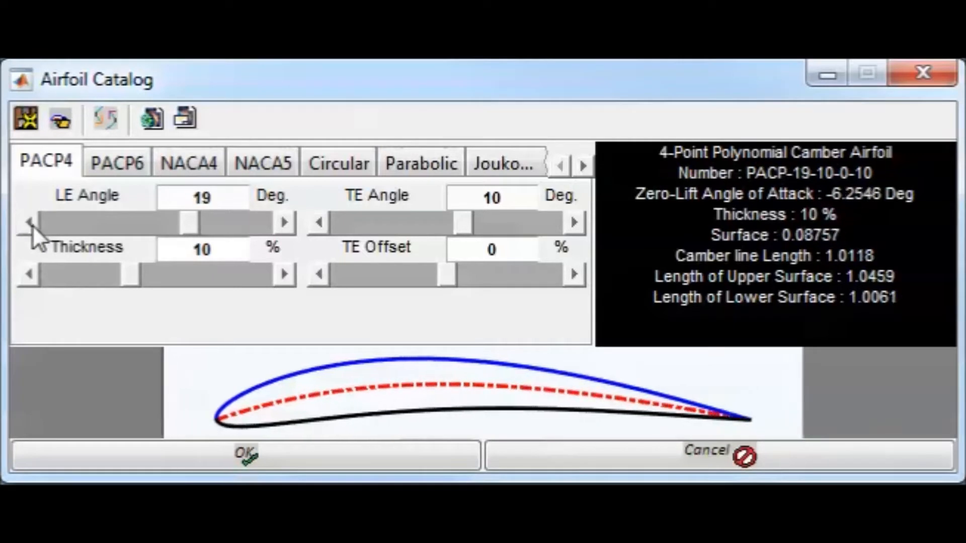
{"action": "left_click", "coordinate": [285, 229]}
{"action": "left_click", "coordinate": [285, 230]}
{"action": "left_click", "coordinate": [285, 230]}
{"action": "left_click", "coordinate": [285, 229]}
{"action": "left_click", "coordinate": [285, 229]}
{"action": "left_click", "coordinate": [285, 229]}
{"action": "left_click", "coordinate": [285, 230]}
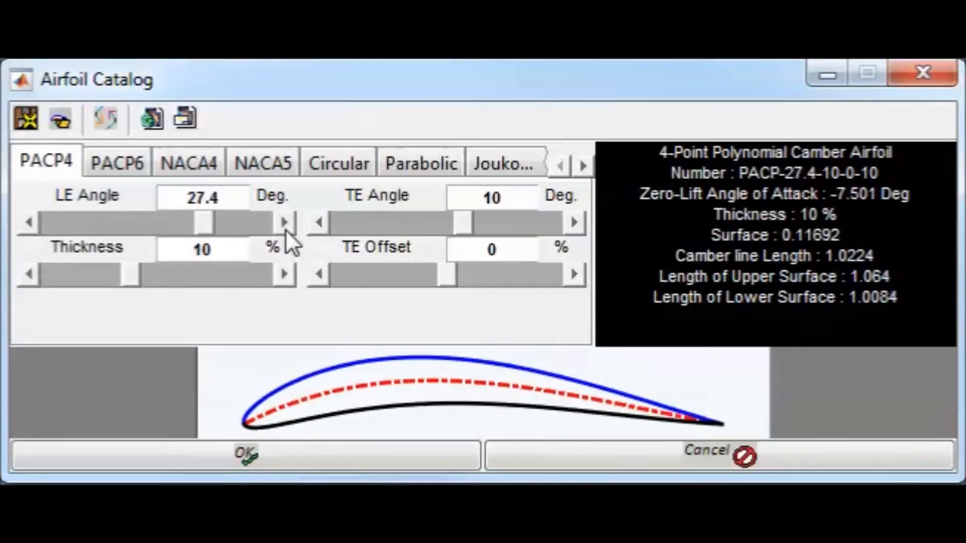
{"action": "left_click", "coordinate": [272, 225]}
{"action": "left_click", "coordinate": [200, 222]}
Set the PACP4 airfoil's leading-edge angle to 15 degrees and its trailing-edge angle to 18.4 degrees
{"action": "left_click", "coordinate": [243, 204]}
{"action": "key", "text": "BackSpace"}
{"action": "key", "text": "BackSpace"}
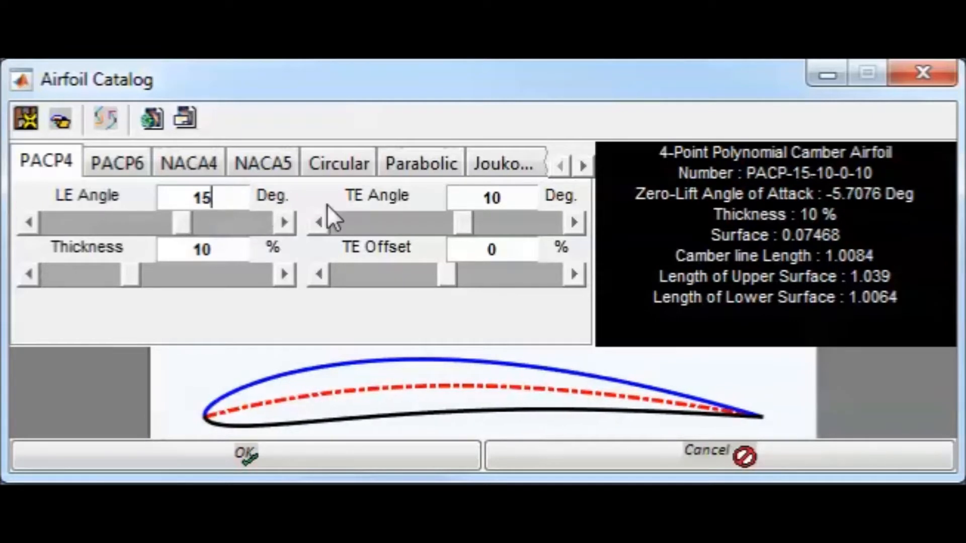
{"action": "left_click", "coordinate": [579, 224]}
{"action": "left_click", "coordinate": [579, 224]}
{"action": "left_click", "coordinate": [579, 223]}
{"action": "left_click", "coordinate": [579, 223]}
{"action": "left_click", "coordinate": [579, 223]}
{"action": "left_click", "coordinate": [579, 223]}
{"action": "left_click", "coordinate": [579, 223]}
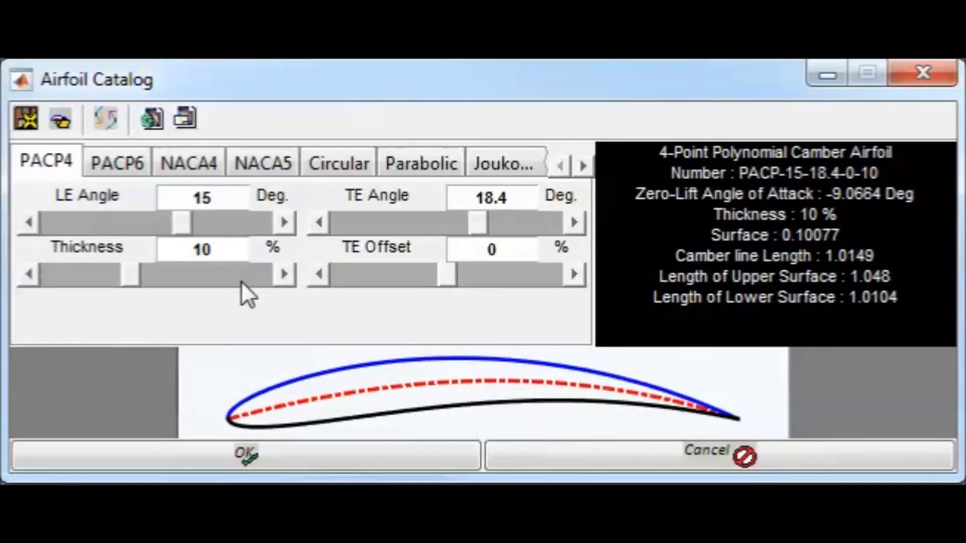
Set the PACP4 airfoil's thickness to 5.92 %
{"action": "left_click", "coordinate": [293, 273]}
{"action": "left_click", "coordinate": [292, 274]}
{"action": "left_click", "coordinate": [293, 274]}
{"action": "left_click", "coordinate": [61, 276]}
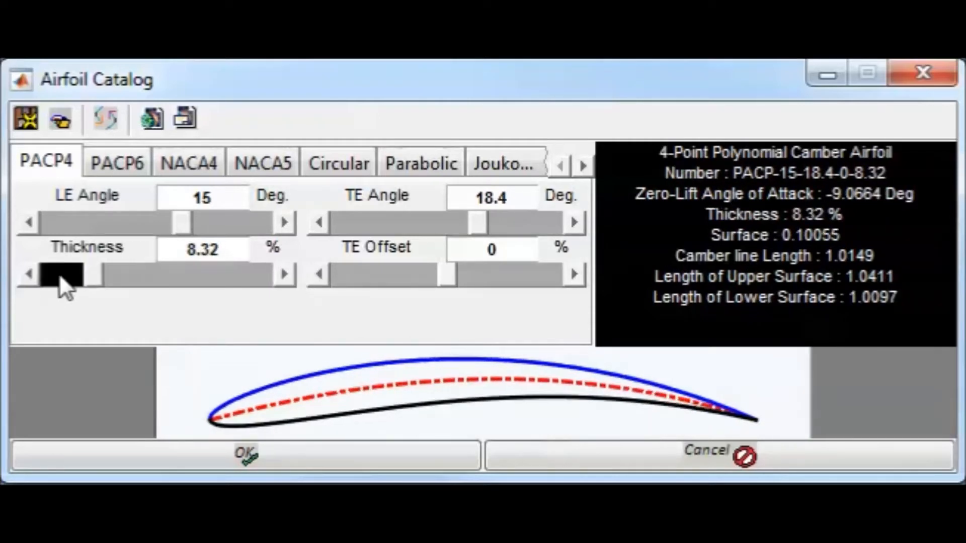
{"action": "left_click", "coordinate": [60, 278]}
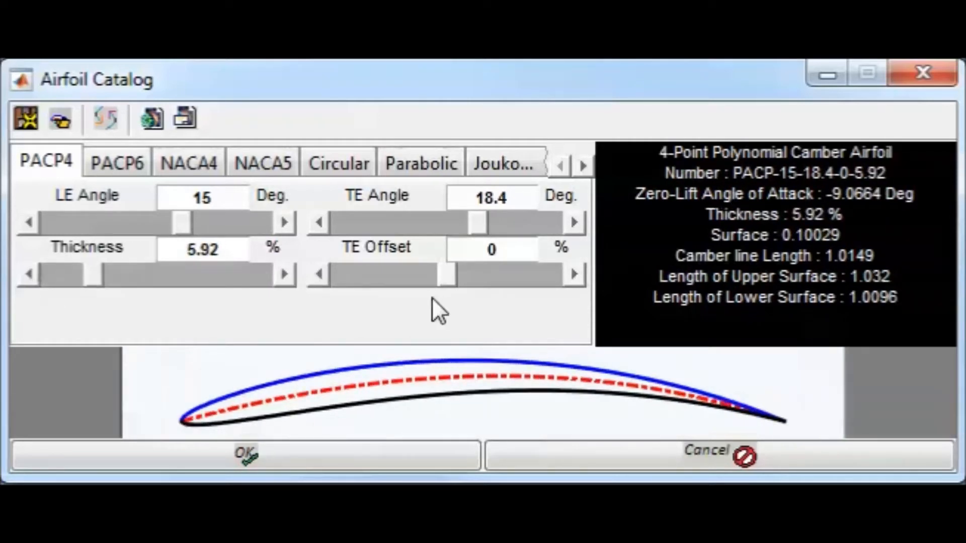
Adjust the PACP4 airfoil's trailing-edge offset to -2.3 %
{"action": "left_click", "coordinate": [317, 275]}
{"action": "left_click", "coordinate": [317, 275]}
{"action": "left_click", "coordinate": [316, 274]}
{"action": "left_click", "coordinate": [317, 275]}
{"action": "left_click", "coordinate": [317, 274]}
{"action": "left_click", "coordinate": [317, 275]}
{"action": "left_click", "coordinate": [317, 274]}
{"action": "left_click", "coordinate": [317, 275]}
{"action": "left_click", "coordinate": [317, 276]}
{"action": "left_click", "coordinate": [317, 275]}
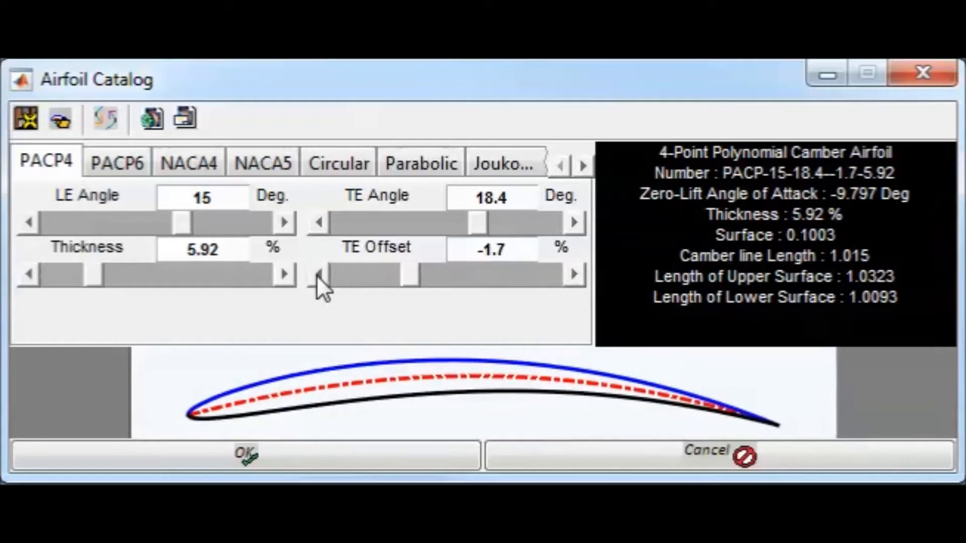
{"action": "left_click", "coordinate": [320, 275]}
{"action": "left_click", "coordinate": [320, 276]}
{"action": "left_click", "coordinate": [320, 276]}
{"action": "left_click", "coordinate": [320, 276]}
{"action": "left_click", "coordinate": [320, 276]}
{"action": "left_click", "coordinate": [321, 275]}
{"action": "left_click", "coordinate": [321, 276]}
{"action": "left_click", "coordinate": [321, 275]}
{"action": "left_click", "coordinate": [320, 275]}
{"action": "left_click", "coordinate": [320, 275]}
{"action": "left_click", "coordinate": [321, 275]}
{"action": "left_click", "coordinate": [570, 280]}
{"action": "left_click", "coordinate": [569, 280]}
{"action": "left_click", "coordinate": [570, 280]}
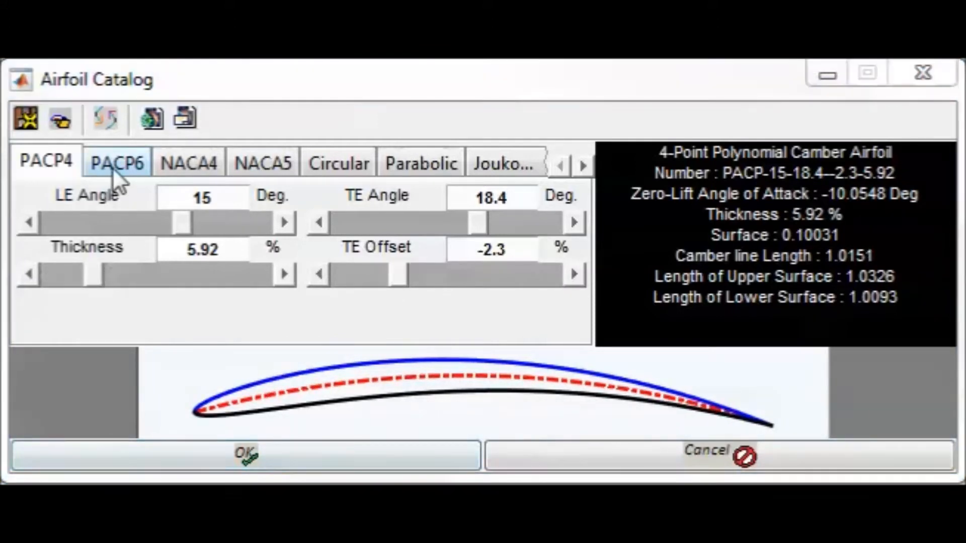
Switch to the PACP6 airfoil family and set its leading-edge angle to 5.8 degrees
{"action": "left_click", "coordinate": [112, 167]}
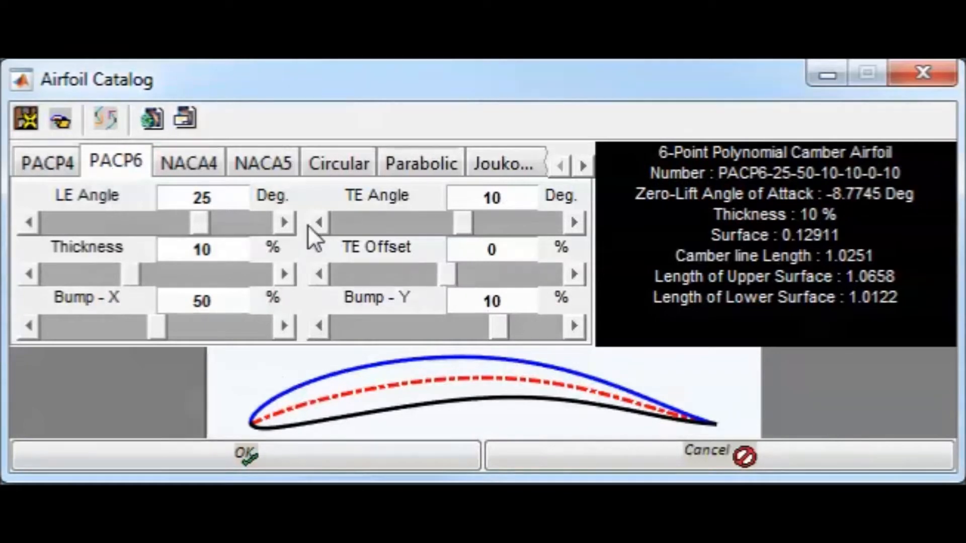
{"action": "left_click", "coordinate": [282, 222]}
{"action": "left_click", "coordinate": [282, 221]}
{"action": "left_click", "coordinate": [280, 221]}
{"action": "left_click", "coordinate": [279, 221]}
{"action": "left_click", "coordinate": [131, 225]}
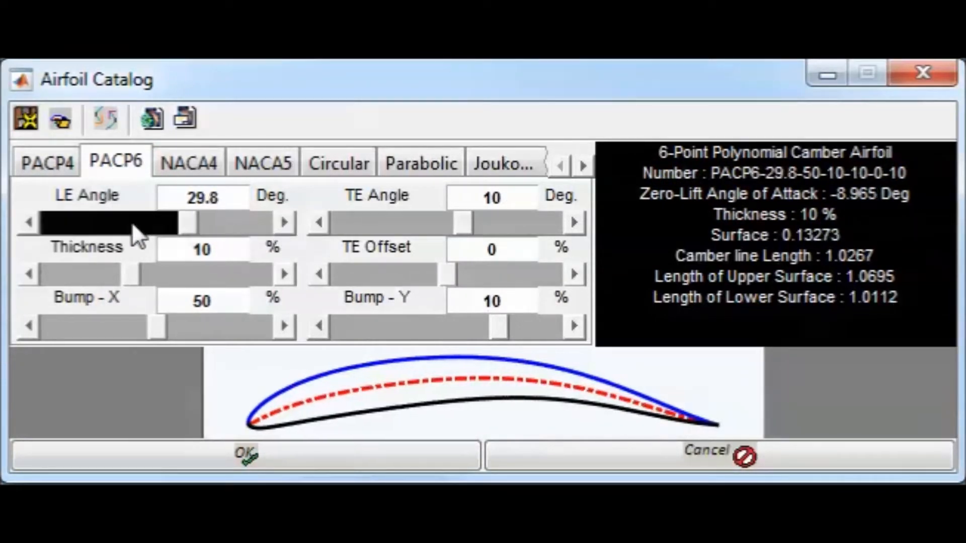
{"action": "left_click", "coordinate": [501, 233]}
{"action": "left_click", "coordinate": [478, 225]}
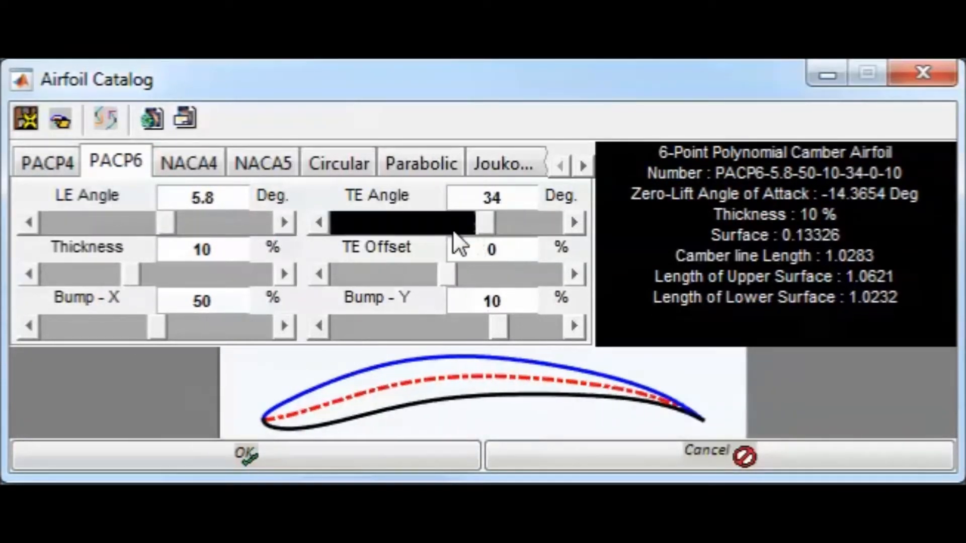
Set the PACP6 airfoil's thickness to 7.6 % and its trailing-edge offset to -2 %
{"action": "left_click", "coordinate": [49, 276]}
{"action": "left_click", "coordinate": [366, 272]}
{"action": "left_click", "coordinate": [370, 270]}
{"action": "left_click", "coordinate": [370, 270]}
{"action": "left_click", "coordinate": [491, 282]}
Lower the PACP6 airfoil's Bump-X to 44 % and set its Bump-Y to 5.2 %
{"action": "left_click", "coordinate": [108, 334]}
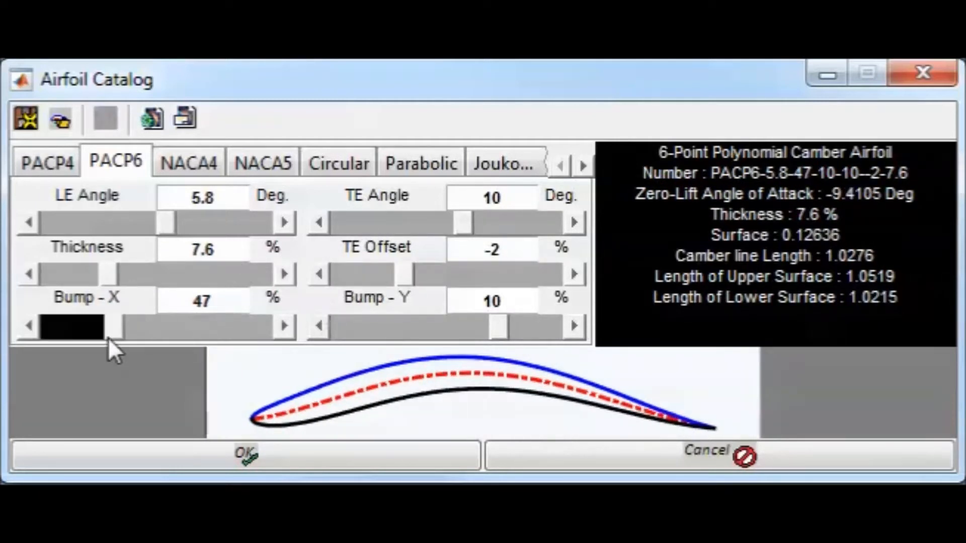
{"action": "left_click", "coordinate": [386, 330]}
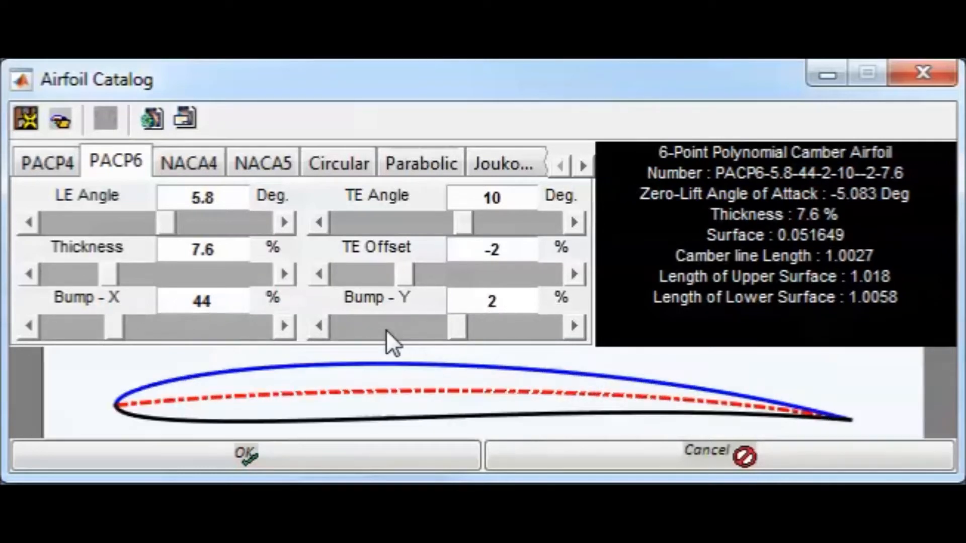
{"action": "left_click", "coordinate": [578, 325]}
{"action": "left_click", "coordinate": [578, 325]}
{"action": "left_click", "coordinate": [577, 325]}
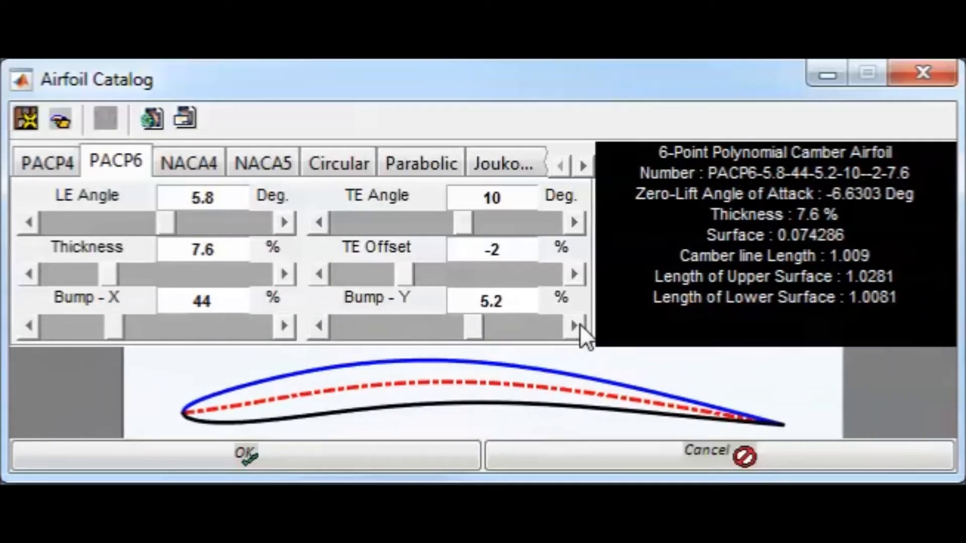
Raise the PACP6 airfoil's Bump-X to 47.3 %
{"action": "left_click", "coordinate": [285, 325]}
{"action": "left_click", "coordinate": [284, 325]}
{"action": "left_click", "coordinate": [285, 325]}
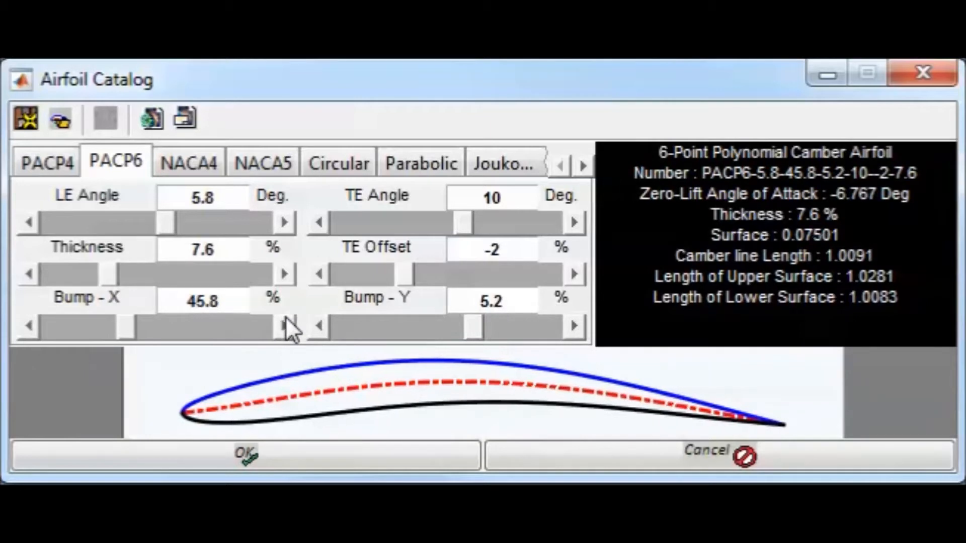
{"action": "left_click", "coordinate": [285, 325]}
{"action": "left_click", "coordinate": [285, 325]}
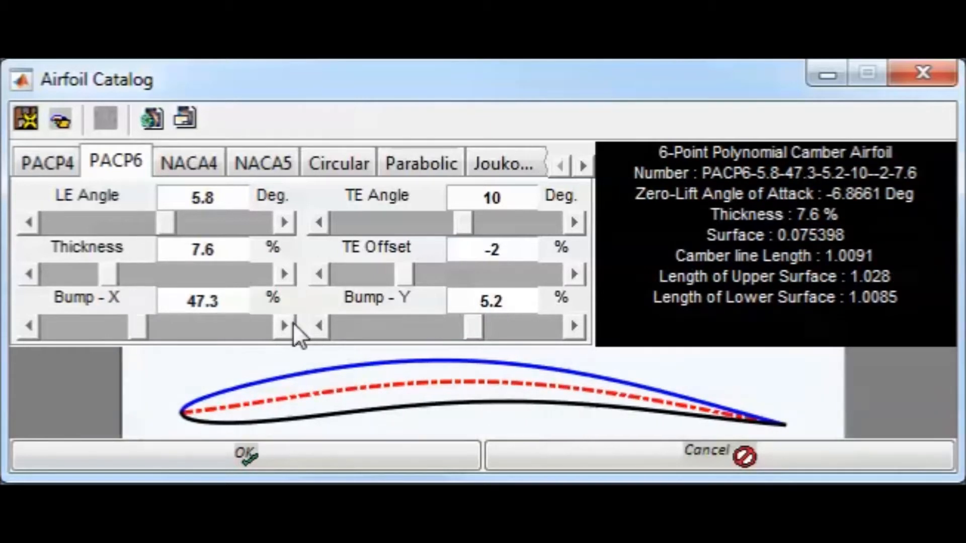
Show the NACA 4-digit airfoils and preview the profiles from NACA1301 to NACA1901
{"action": "left_click", "coordinate": [191, 165]}
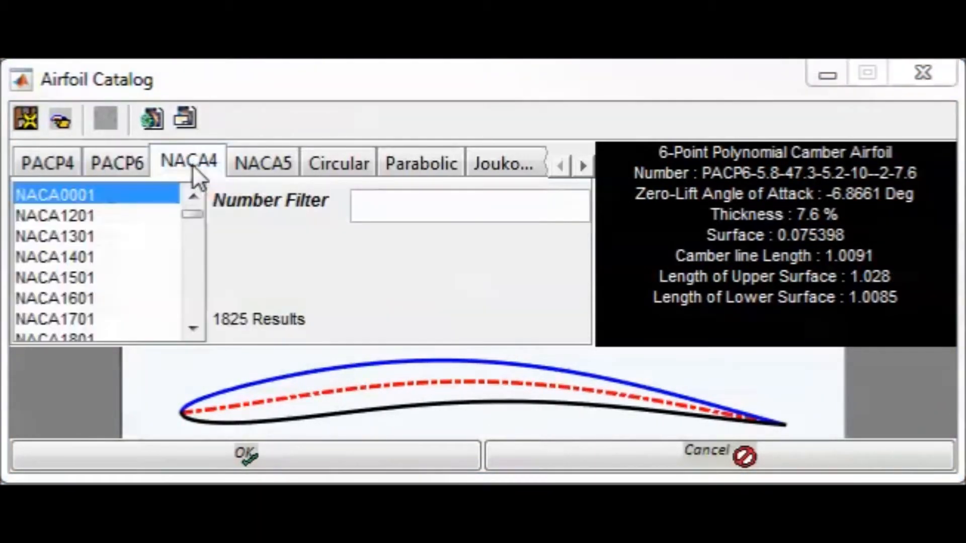
{"action": "left_click", "coordinate": [100, 229]}
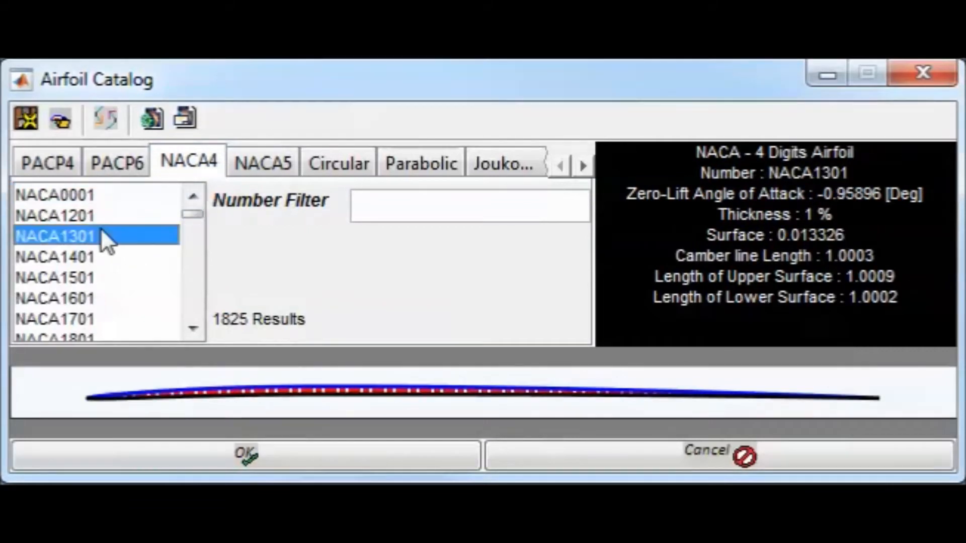
{"action": "key", "text": "Down"}
{"action": "key", "text": "Down"}
{"action": "key", "text": "Down"}
{"action": "key", "text": "Down"}
{"action": "key", "text": "Down"}
{"action": "key", "text": "Down"}
{"action": "scroll", "coordinate": [191, 272], "scroll_direction": "down", "scroll_amount": 7}
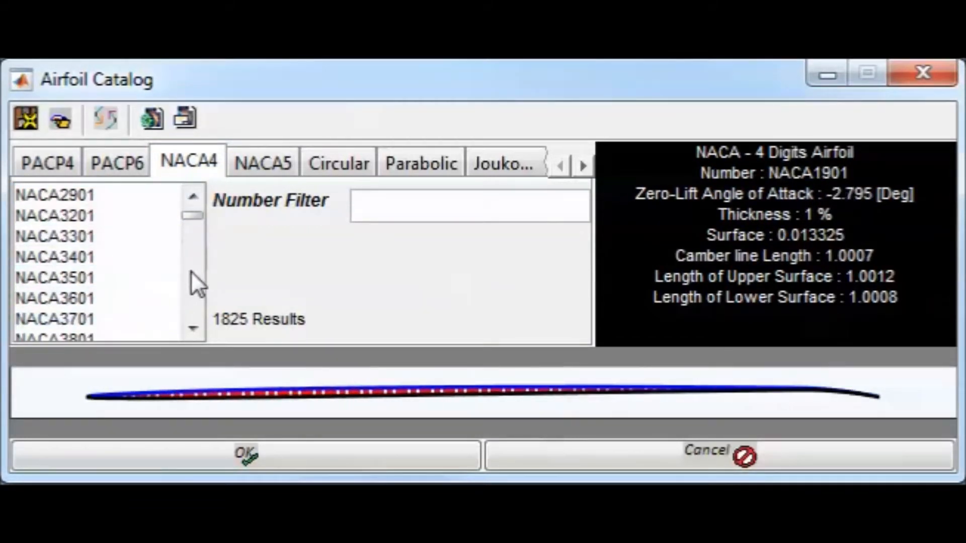
Preview profiles further down the NACA 4-digit list, including NACA5301, NACA5601 and NACA2302
{"action": "left_click", "coordinate": [113, 278]}
{"action": "key", "text": "Down"}
{"action": "key", "text": "Down"}
{"action": "key", "text": "Down"}
{"action": "key", "text": "Down"}
{"action": "key", "text": "Down"}
{"action": "key", "text": "Down"}
{"action": "key", "text": "Down"}
{"action": "key", "text": "Down"}
{"action": "key", "text": "Down"}
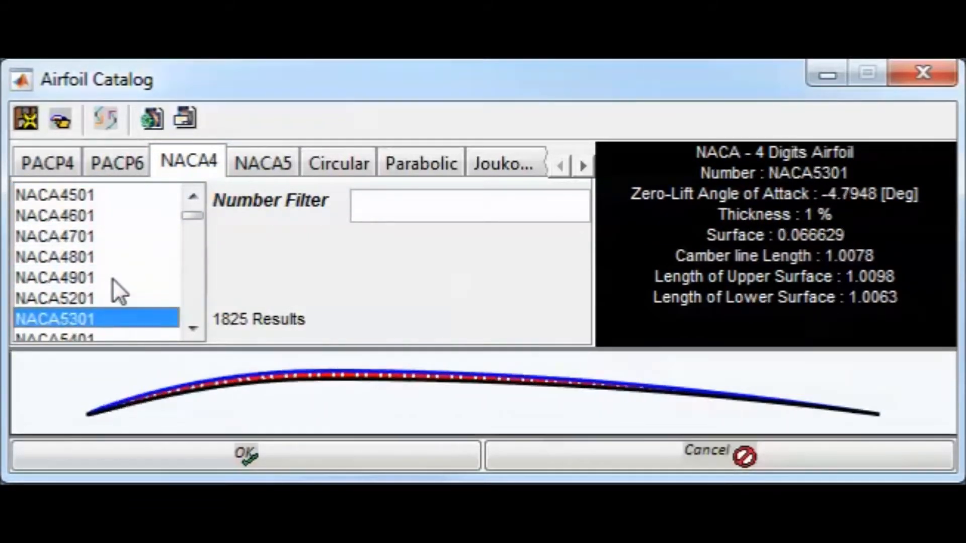
{"action": "key", "text": "Down"}
{"action": "scroll", "coordinate": [186, 274], "scroll_direction": "down", "scroll_amount": 15}
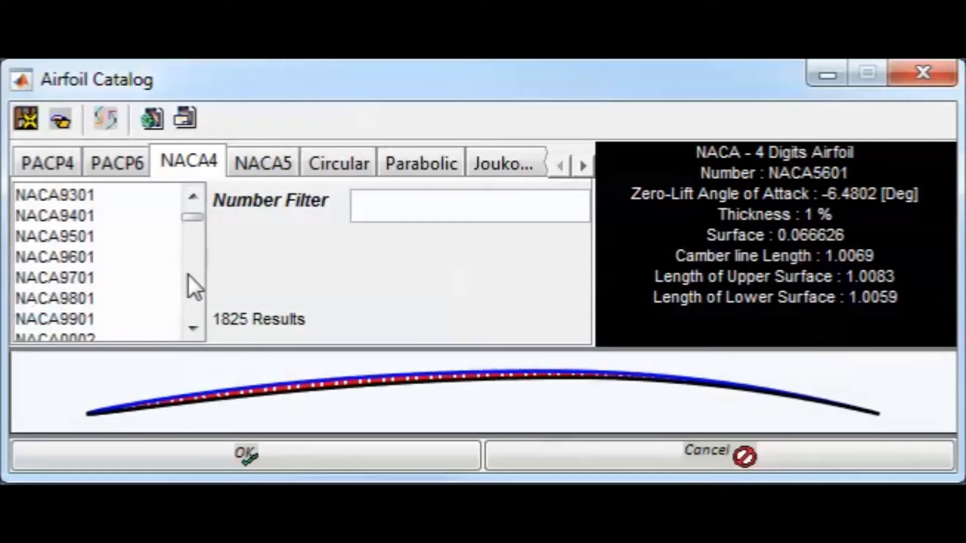
{"action": "left_click", "coordinate": [127, 290]}
{"action": "key", "text": "Down"}
{"action": "key", "text": "Down"}
{"action": "key", "text": "Down"}
{"action": "key", "text": "Down"}
{"action": "key", "text": "Down"}
{"action": "key", "text": "Down"}
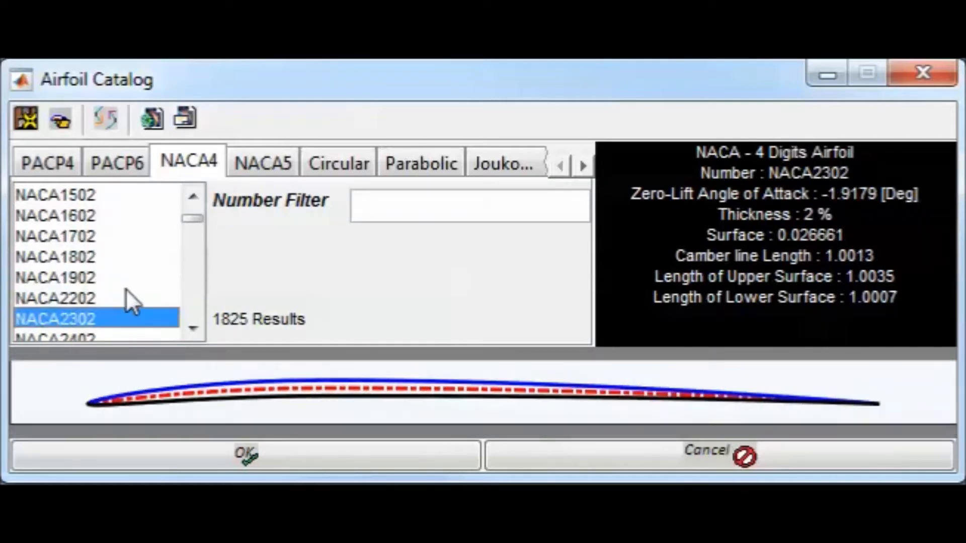
Filter the NACA 4-digit list by the number 44 and select the NACA4406 airfoil
{"action": "left_click", "coordinate": [406, 208]}
{"action": "type", "text": "44"}
{"action": "key", "text": "Return"}
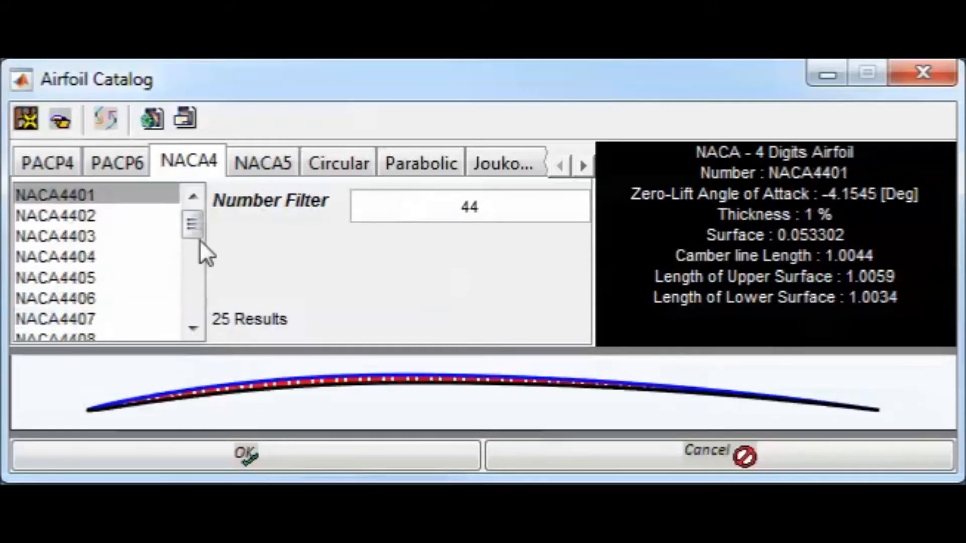
{"action": "left_click", "coordinate": [115, 222]}
{"action": "key", "text": "Down"}
{"action": "key", "text": "Down"}
{"action": "key", "text": "Down"}
{"action": "key", "text": "Down"}
{"action": "key", "text": "Down"}
{"action": "key", "text": "Down"}
{"action": "key", "text": "Down"}
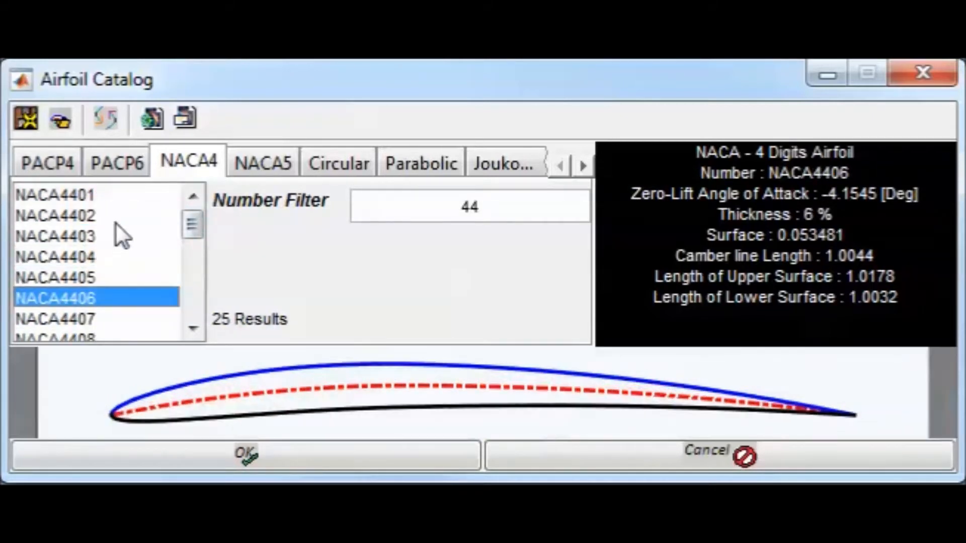
Select the NACA4408 airfoil and change the NACA 4-digit number filter to 94
{"action": "key", "text": "Down"}
{"action": "key", "text": "Up"}
{"action": "key", "text": "Up"}
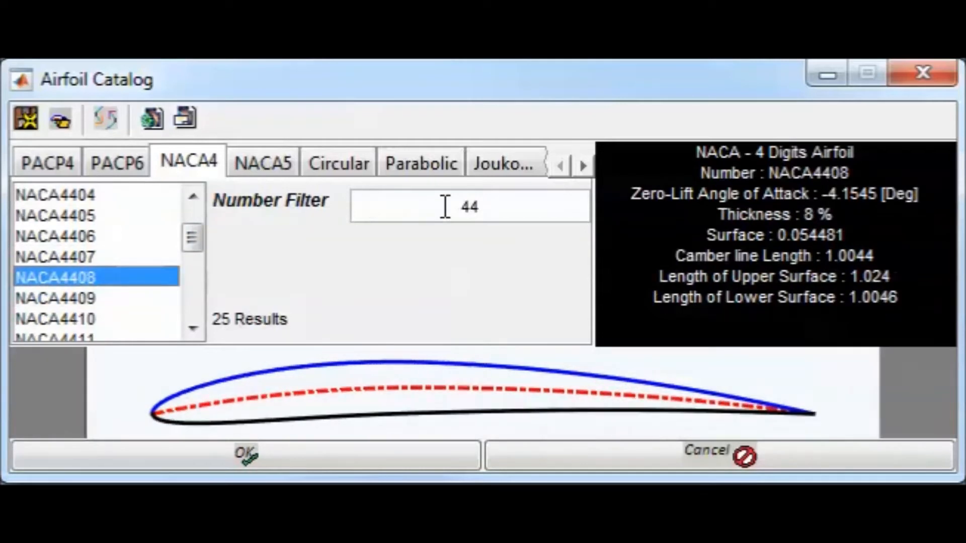
{"action": "left_click", "coordinate": [470, 207]}
{"action": "key", "text": "BackSpace"}
{"action": "type", "text": "9"}
{"action": "key", "text": "Return"}
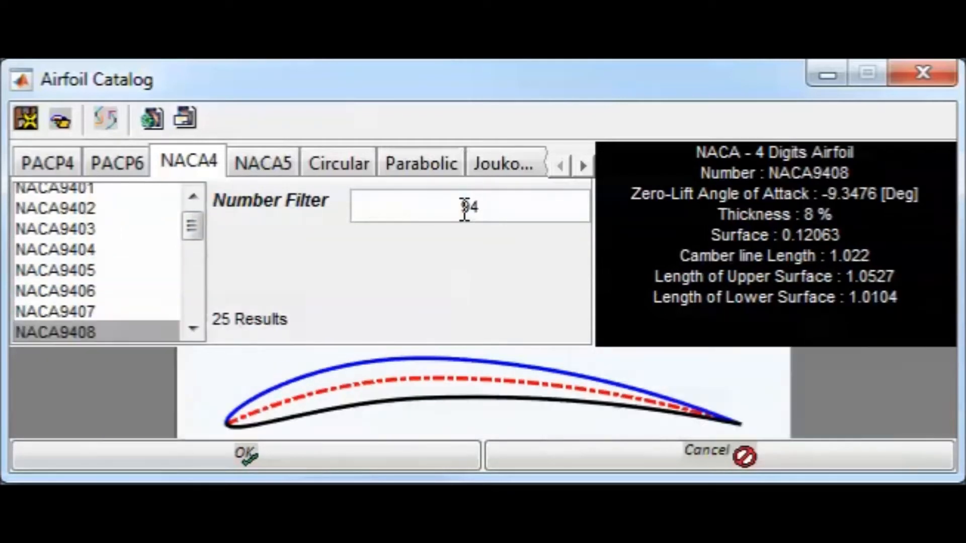
Show the NACA 5-digit airfoils and preview the first profiles down to NACA21002
{"action": "left_click", "coordinate": [256, 163]}
{"action": "left_click", "coordinate": [114, 225]}
{"action": "key", "text": "Down"}
{"action": "key", "text": "Down"}
{"action": "key", "text": "Down"}
Filter the NACA 5-digit list by the number 10 and select the NACA21006 airfoil
{"action": "left_click", "coordinate": [447, 204]}
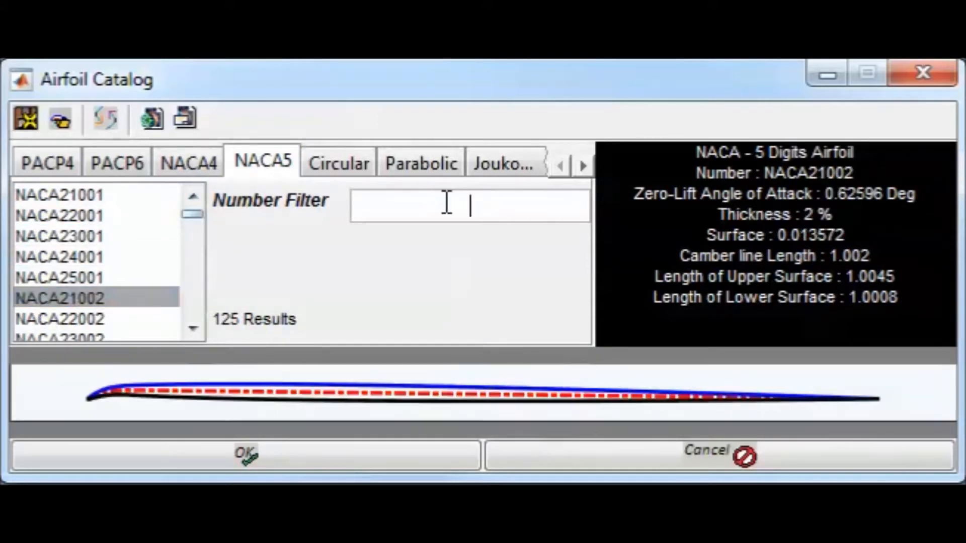
{"action": "type", "text": "10"}
{"action": "key", "text": "Return"}
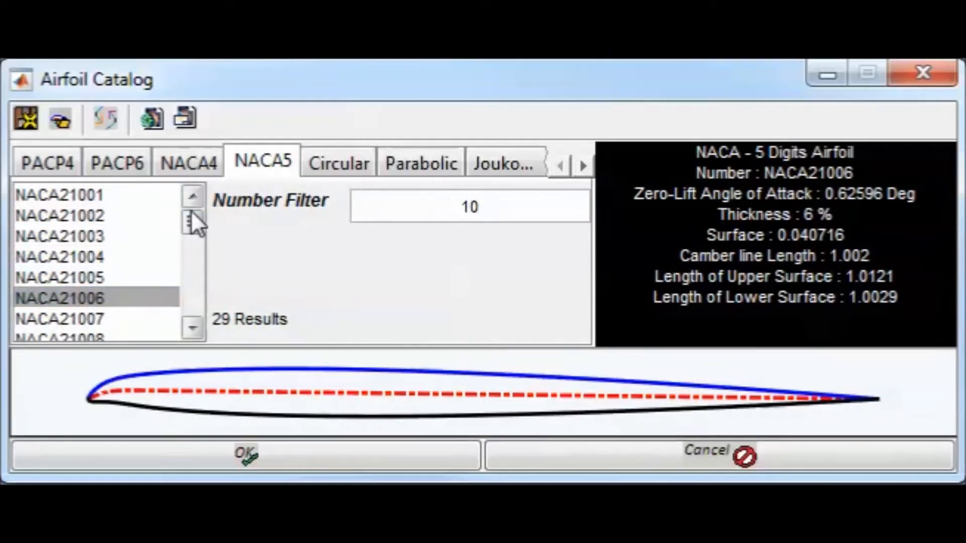
{"action": "left_click", "coordinate": [126, 216]}
{"action": "key", "text": "Down"}
{"action": "key", "text": "Down"}
{"action": "key", "text": "Down"}
{"action": "key", "text": "Down"}
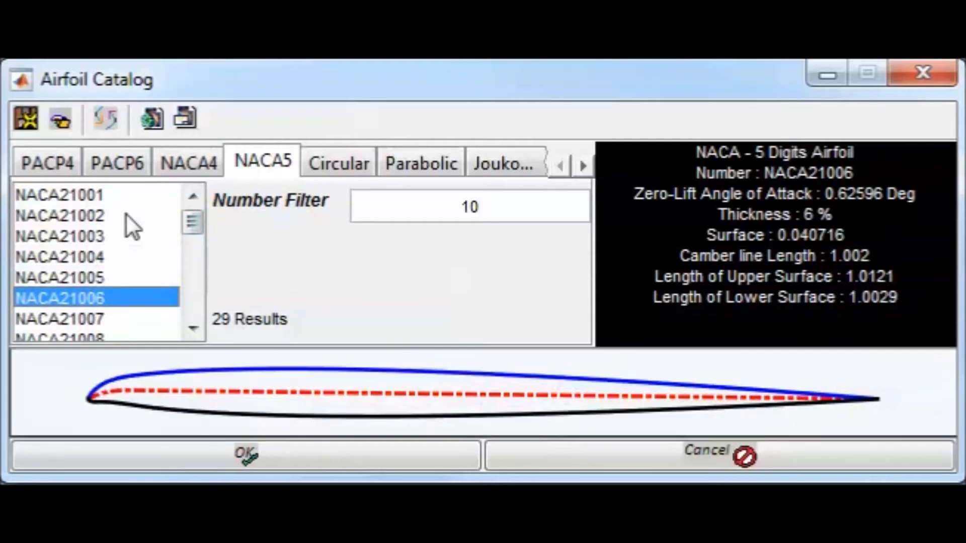
Preview the filtered NACA 5-digit profiles, including NACA25010, NACA21015 and NACA24010
{"action": "key", "text": "Down"}
{"action": "key", "text": "Down"}
{"action": "key", "text": "Down"}
{"action": "key", "text": "Down"}
{"action": "key", "text": "Down"}
{"action": "key", "text": "Down"}
{"action": "key", "text": "Down"}
{"action": "key", "text": "Down"}
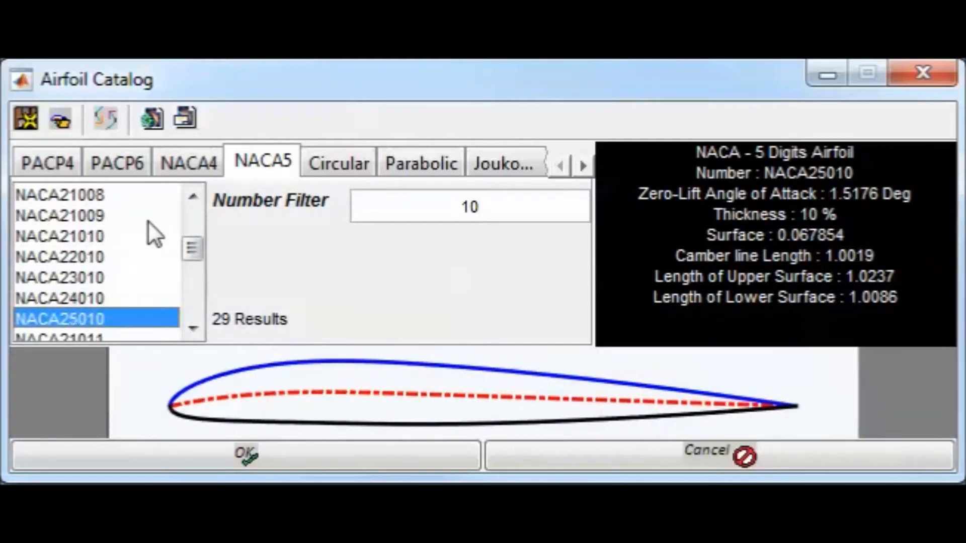
{"action": "left_click", "coordinate": [187, 269]}
{"action": "left_click", "coordinate": [101, 282]}
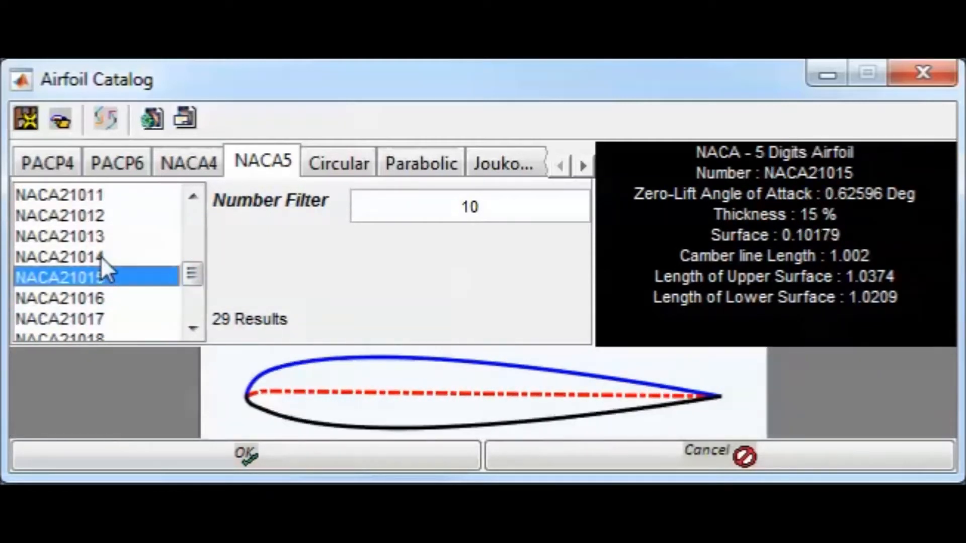
{"action": "key", "text": "Up"}
{"action": "key", "text": "Up"}
{"action": "key", "text": "Up"}
{"action": "key", "text": "Up"}
{"action": "key", "text": "Up"}
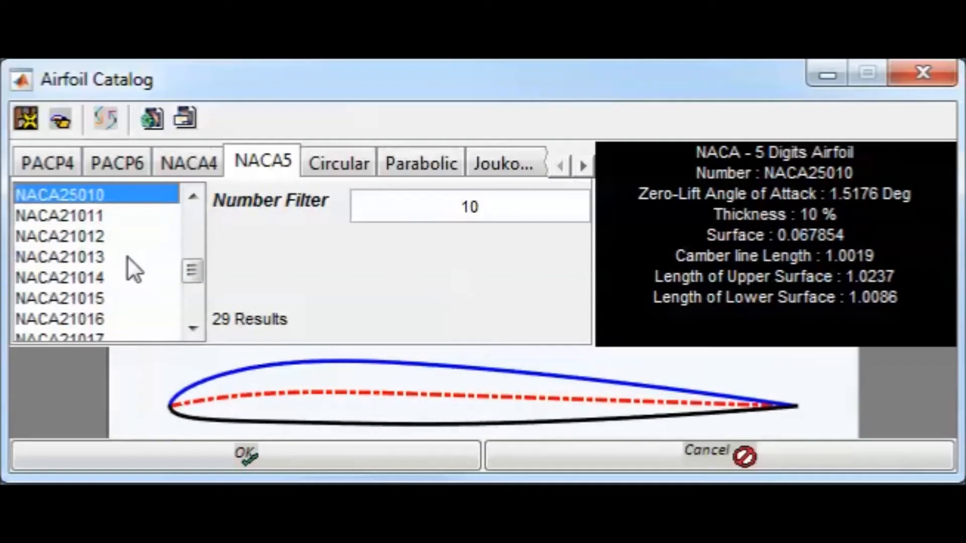
{"action": "key", "text": "Up"}
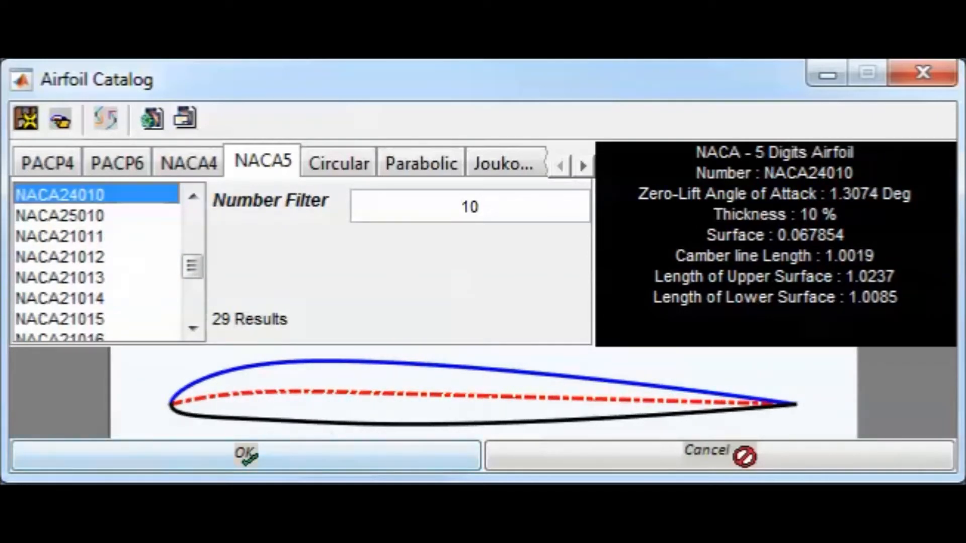
Show the Circular camber airfoil, reduce its thickness to 8.8 % and try different maximum cambers, including 13.1 %
{"action": "left_click", "coordinate": [340, 160]}
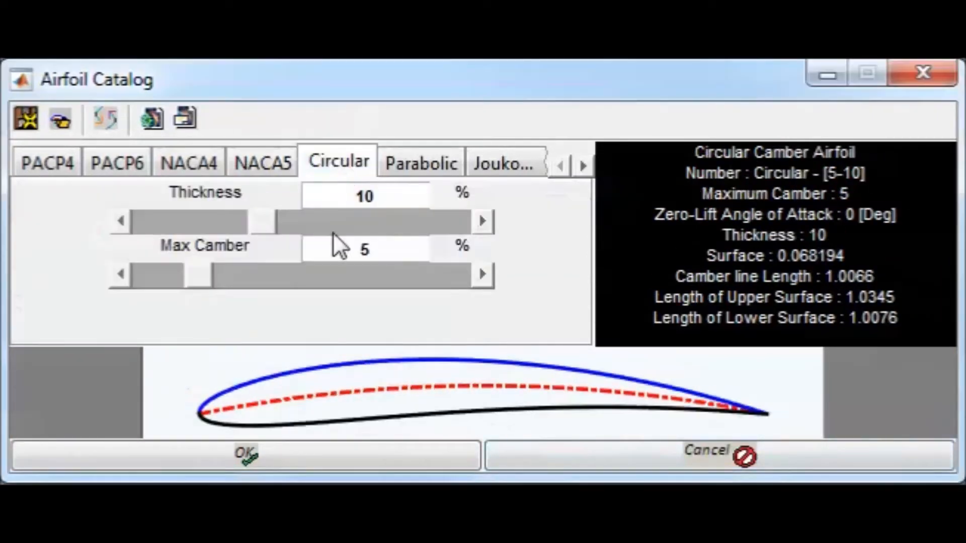
{"action": "left_click", "coordinate": [124, 226]}
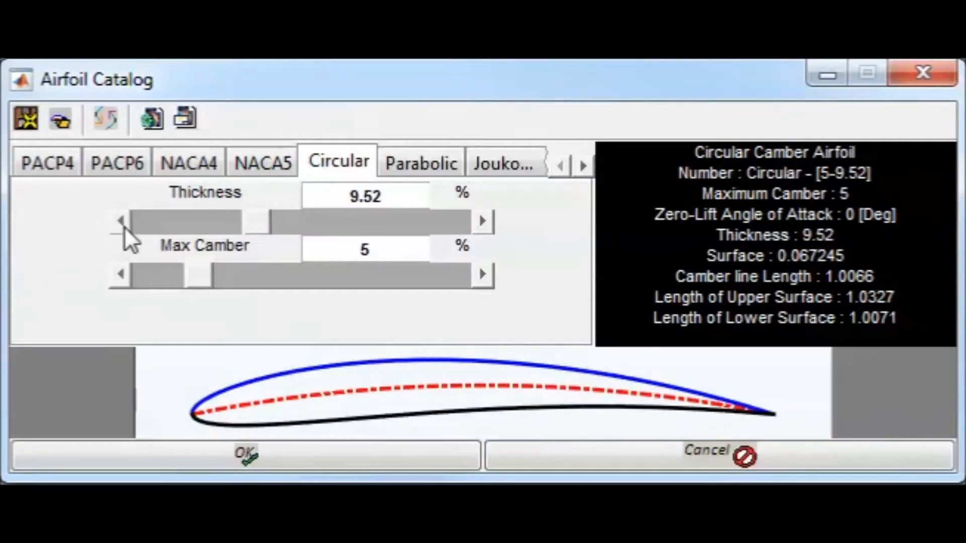
{"action": "left_click", "coordinate": [483, 275]}
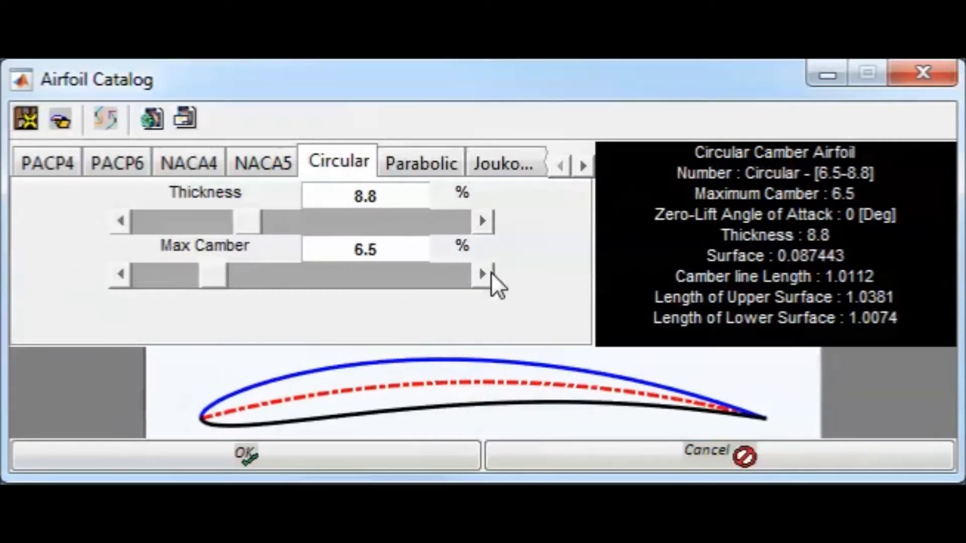
{"action": "left_click", "coordinate": [421, 275]}
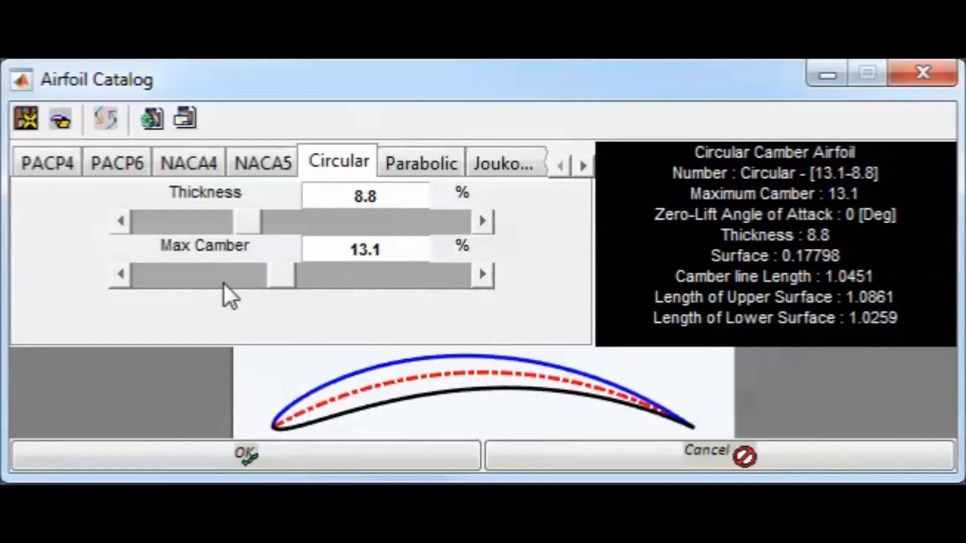
{"action": "left_click", "coordinate": [224, 283]}
{"action": "left_click", "coordinate": [386, 284]}
Show the Parabolic camber airfoil and raise its maximum camber to 14 %
{"action": "left_click", "coordinate": [397, 166]}
{"action": "left_click", "coordinate": [345, 276]}
{"action": "left_click", "coordinate": [346, 276]}
{"action": "left_click", "coordinate": [345, 278]}
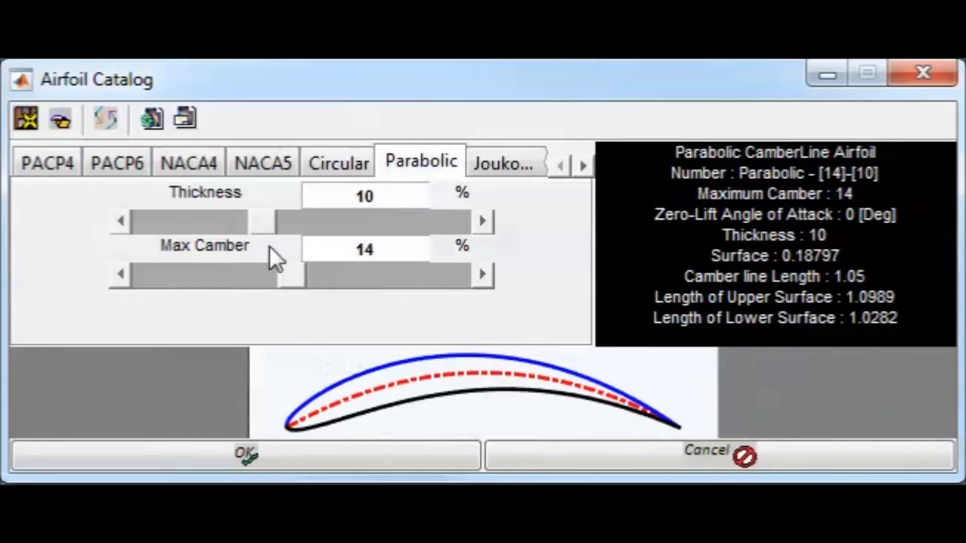
{"action": "left_click_drag", "start_coordinate": [394, 249], "coordinate": [274, 257]}
Return to the Circular camber airfoil and set its maximum camber to 14 %
{"action": "left_click", "coordinate": [333, 165]}
{"action": "left_click_drag", "start_coordinate": [406, 252], "coordinate": [259, 247]}
{"action": "type", "text": "14"}
{"action": "key", "text": "Return"}
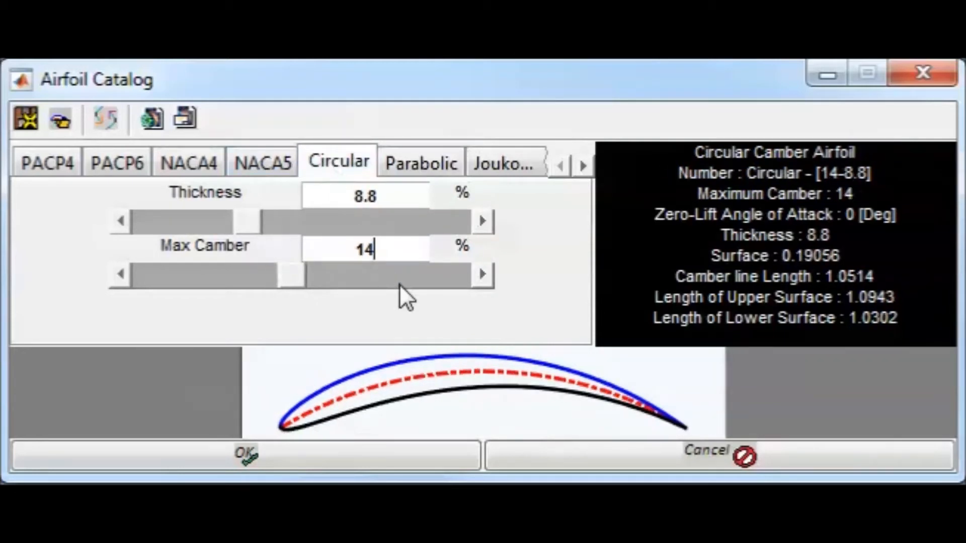
Compare the Parabolic and Circular camber airfoils by switching between their profiles
{"action": "left_click", "coordinate": [401, 168]}
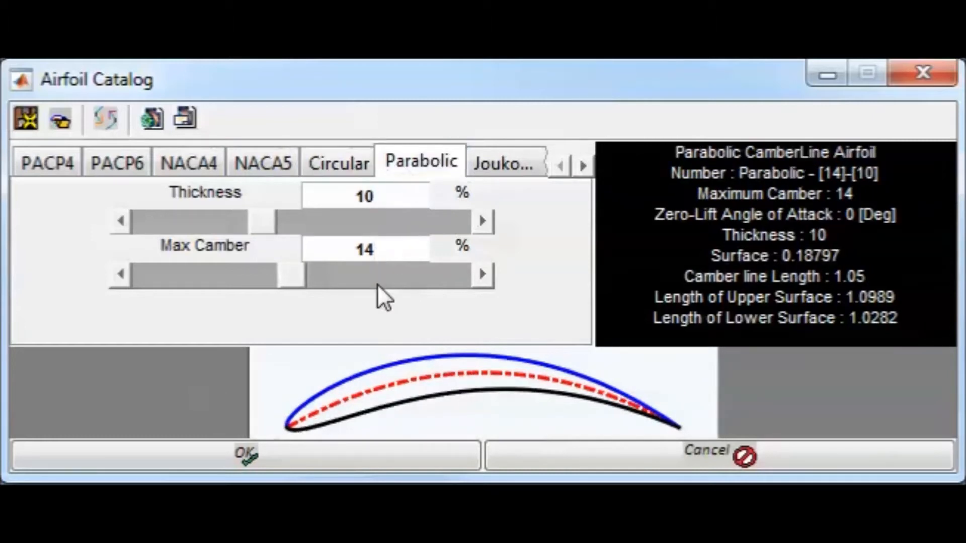
{"action": "left_click", "coordinate": [359, 163]}
{"action": "left_click", "coordinate": [416, 168]}
Show the Joukowski airfoil and adjust its thickness down and back up to 10.72 %
{"action": "left_click", "coordinate": [582, 166]}
{"action": "left_click", "coordinate": [583, 166]}
{"action": "left_click", "coordinate": [583, 166]}
{"action": "left_click", "coordinate": [583, 166]}
{"action": "left_click", "coordinate": [220, 160]}
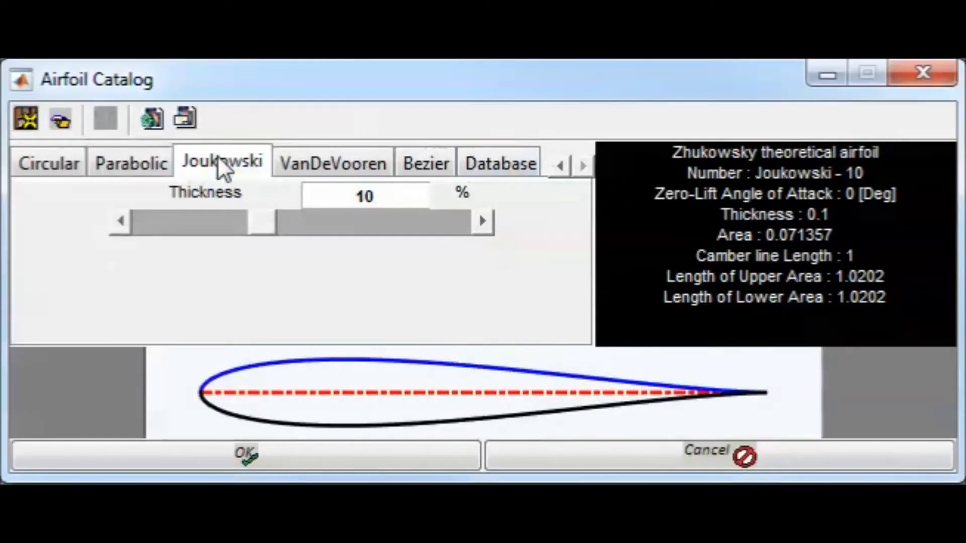
{"action": "left_click", "coordinate": [120, 221]}
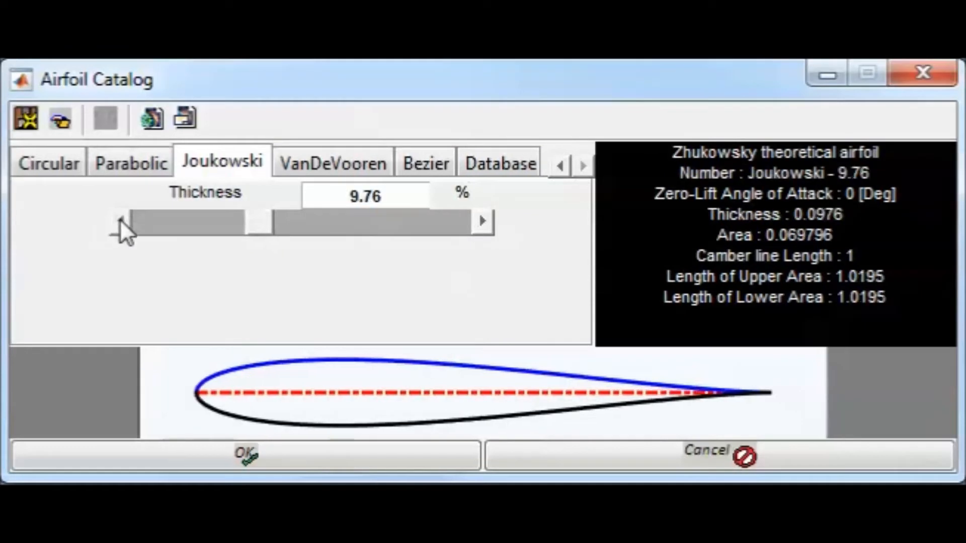
{"action": "left_click", "coordinate": [120, 221]}
{"action": "left_click", "coordinate": [120, 221]}
{"action": "left_click", "coordinate": [120, 221]}
{"action": "left_click", "coordinate": [120, 222]}
{"action": "left_click", "coordinate": [120, 222]}
{"action": "left_click", "coordinate": [120, 221]}
{"action": "left_click", "coordinate": [349, 230]}
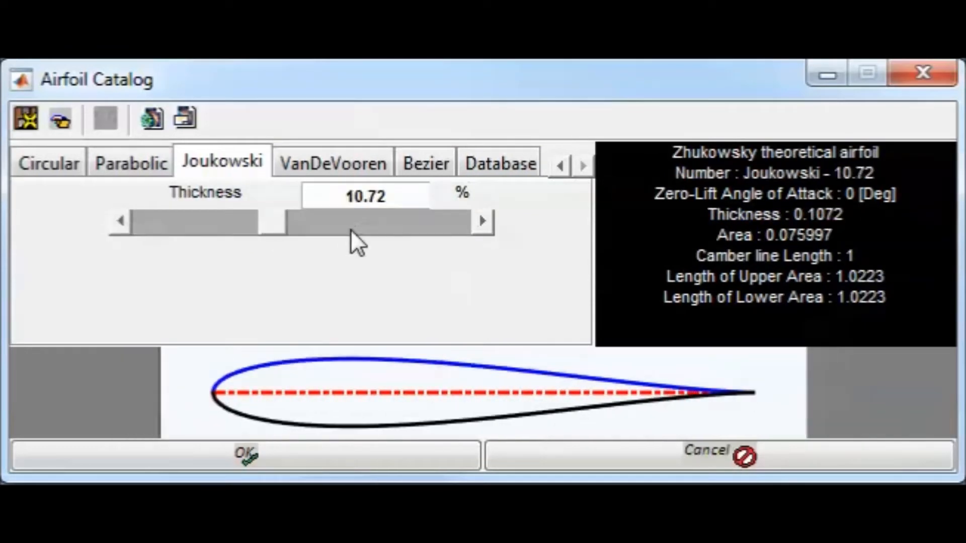
Show the VanDeVooren airfoil and adjust its TE Cusp up to 11.2° and then down to 3.7°
{"action": "left_click", "coordinate": [345, 163]}
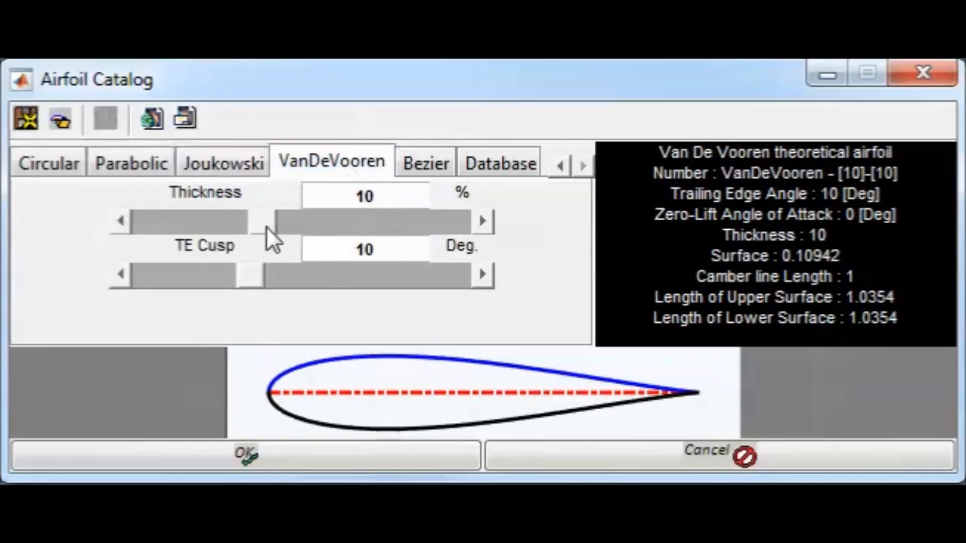
{"action": "left_click", "coordinate": [481, 278]}
{"action": "left_click", "coordinate": [480, 278]}
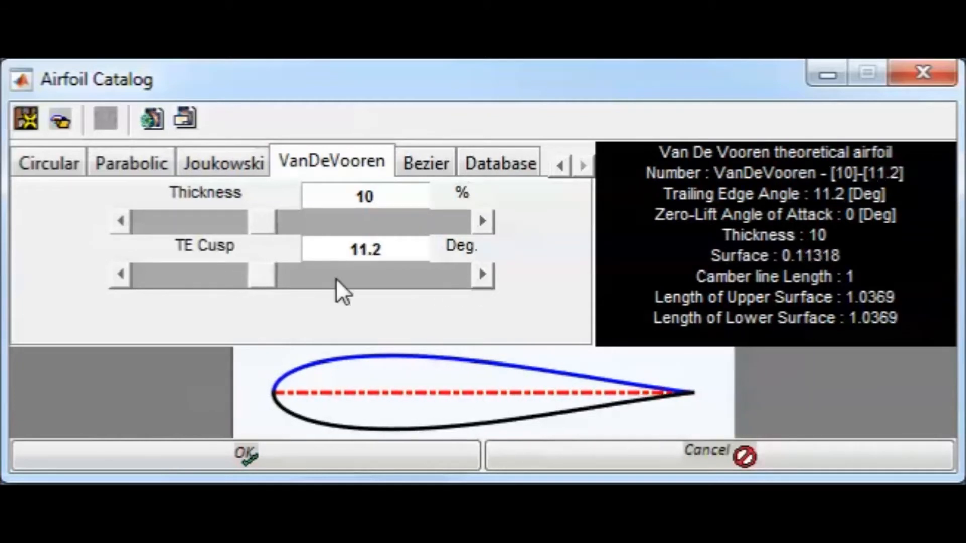
{"action": "left_click", "coordinate": [132, 285]}
{"action": "left_click", "coordinate": [115, 280]}
Reduce the VanDeVooren airfoil's thickness to 7.12 %
{"action": "left_click", "coordinate": [128, 222]}
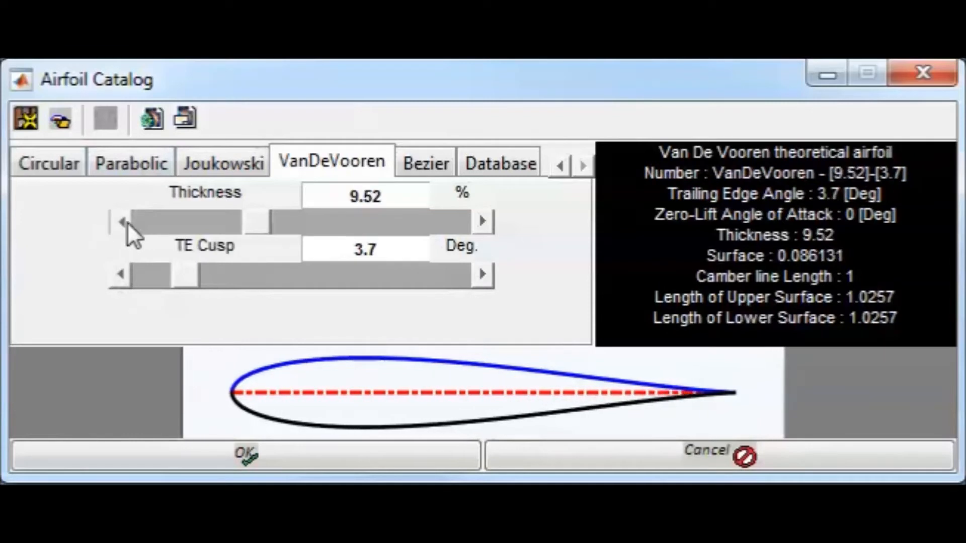
{"action": "left_click", "coordinate": [128, 221]}
{"action": "left_click", "coordinate": [127, 221]}
{"action": "left_click", "coordinate": [127, 222]}
{"action": "left_click", "coordinate": [128, 222]}
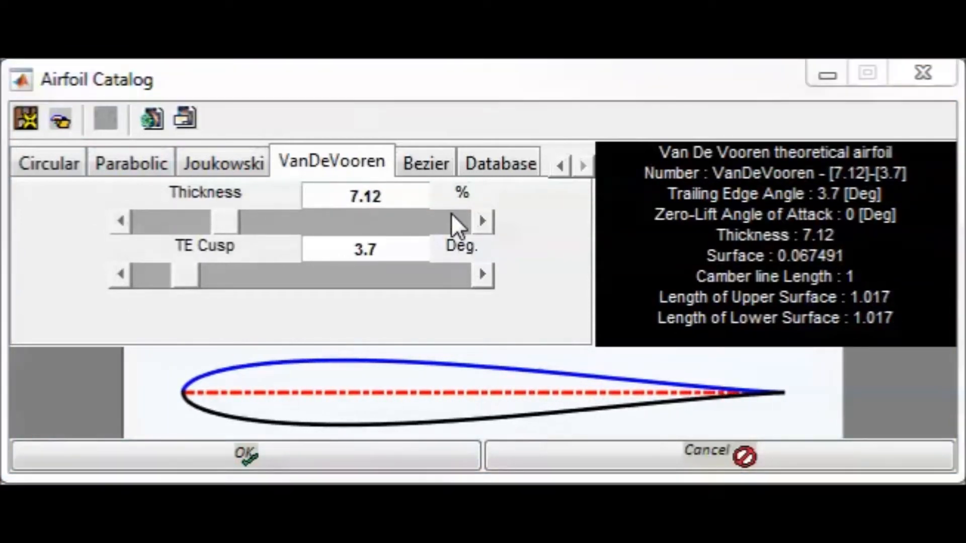
Show the Bezier airfoil and add three control points above the chord to bend its camber line upward
{"action": "left_click", "coordinate": [431, 160]}
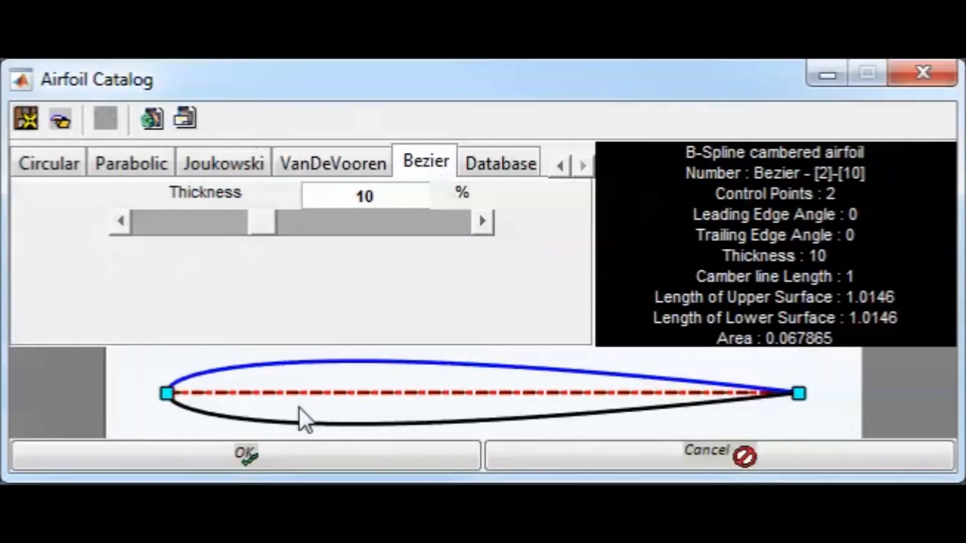
{"action": "left_click_drag", "start_coordinate": [296, 375], "coordinate": [361, 364]}
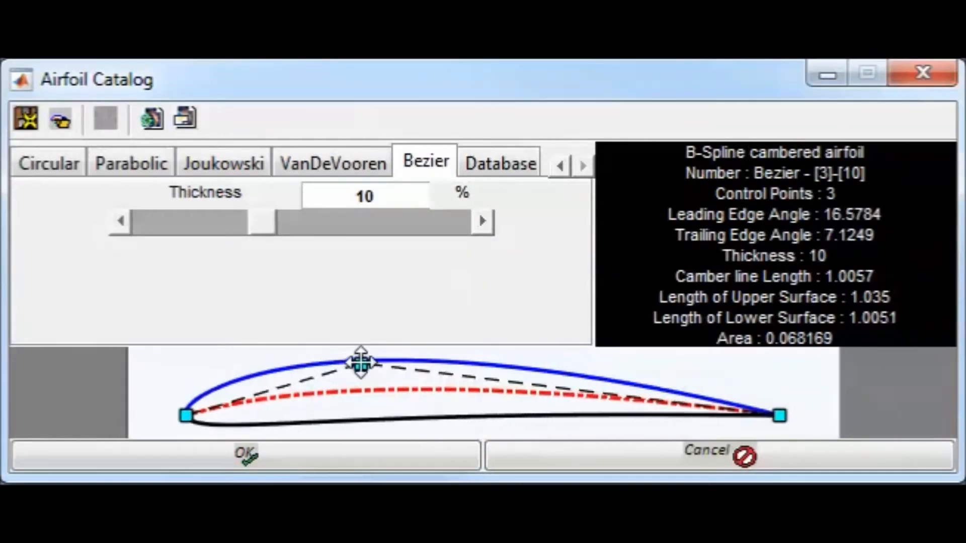
{"action": "left_click_drag", "start_coordinate": [538, 381], "coordinate": [654, 360]}
{"action": "left_click", "coordinate": [631, 366]}
{"action": "left_click_drag", "start_coordinate": [568, 371], "coordinate": [525, 365]}
{"action": "left_click_drag", "start_coordinate": [388, 380], "coordinate": [358, 370]}
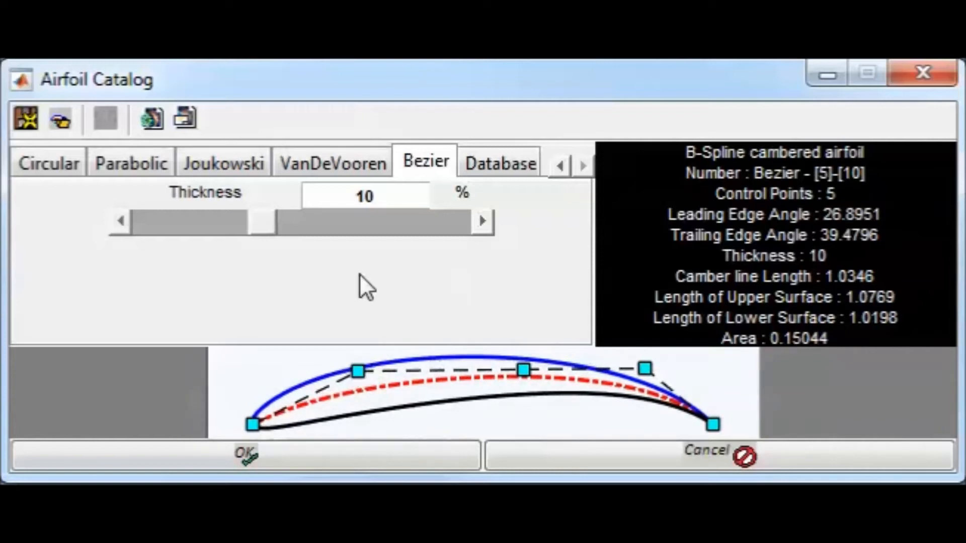
Reduce the Bezier airfoil's thickness to 7.6 % and add another camber control point near the leading edge
{"action": "left_click", "coordinate": [236, 222]}
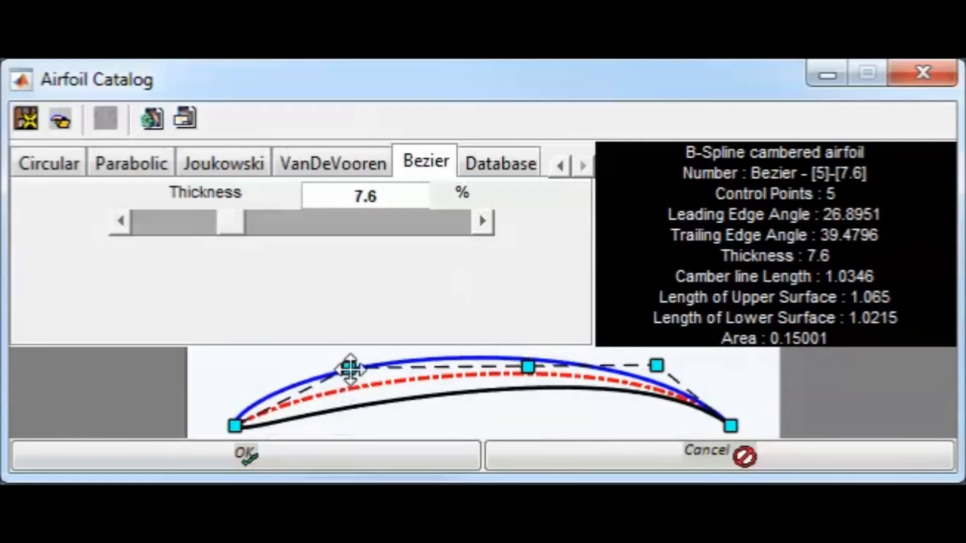
{"action": "left_click_drag", "start_coordinate": [351, 370], "coordinate": [367, 366]}
{"action": "left_click", "coordinate": [290, 375]}
{"action": "mouse_move", "coordinate": [290, 375]}
{"action": "left_mouse_down"}
{"action": "mouse_move", "coordinate": [309, 371]}
{"action": "mouse_move", "coordinate": [320, 405]}
{"action": "mouse_move", "coordinate": [358, 434]}
{"action": "mouse_move", "coordinate": [302, 372]}
{"action": "left_mouse_up"}
{"action": "right_click", "coordinate": [309, 371]}
{"action": "left_click", "coordinate": [321, 399]}
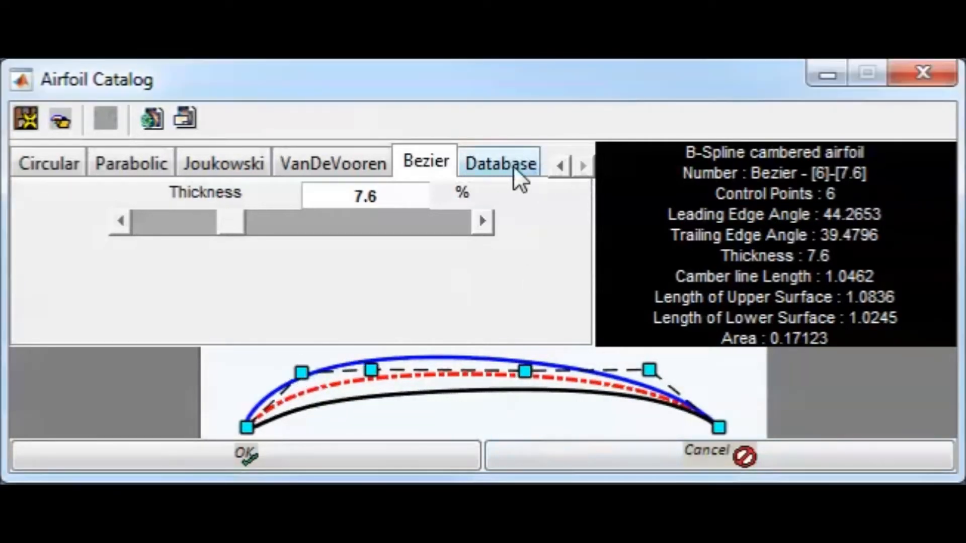
Show the database airfoils and preview the profiles from CLARKYH down past NACA001034A08
{"action": "left_click", "coordinate": [513, 166]}
{"action": "left_click", "coordinate": [116, 214]}
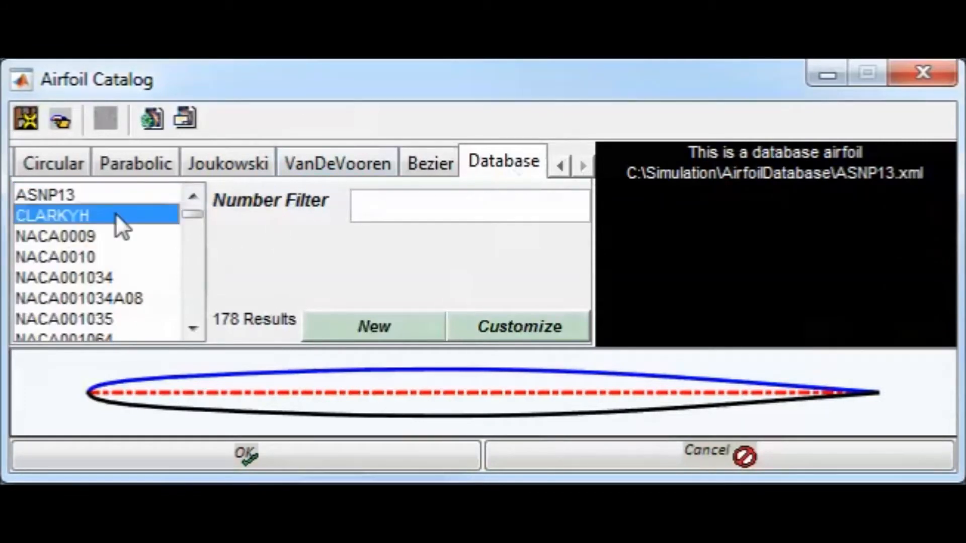
{"action": "key", "text": "Down"}
{"action": "key", "text": "Down"}
{"action": "key", "text": "Down"}
{"action": "key", "text": "Down"}
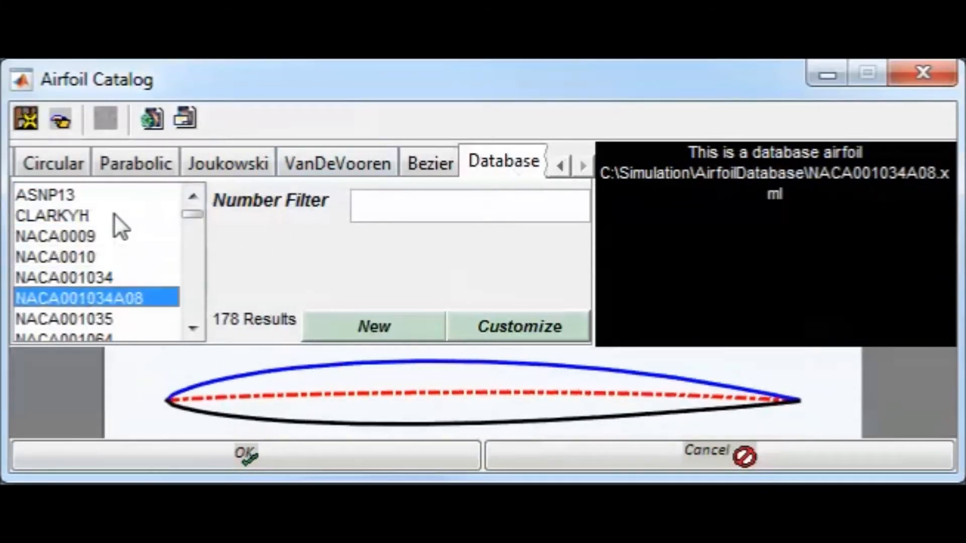
{"action": "key", "text": "Down"}
{"action": "key", "text": "Down"}
{"action": "key", "text": "Down"}
{"action": "key", "text": "Down"}
{"action": "key", "text": "Down"}
{"action": "key", "text": "Down"}
{"action": "key", "text": "Down"}
{"action": "key", "text": "Down"}
{"action": "key", "text": "Down"}
{"action": "key", "text": "Down"}
{"action": "key", "text": "Down"}
{"action": "key", "text": "Down"}
{"action": "key", "text": "Down"}
{"action": "key", "text": "Down"}
{"action": "key", "text": "Down"}
{"action": "key", "text": "Down"}
{"action": "key", "text": "Down"}
{"action": "key", "text": "Down"}
{"action": "key", "text": "Down"}
{"action": "key", "text": "Down"}
{"action": "key", "text": "Down"}
{"action": "key", "text": "Down"}
Filter the database airfoils by SC and select the SC20010 airfoil
{"action": "left_click", "coordinate": [396, 211]}
{"action": "type", "text": "sc"}
{"action": "key", "text": "Return"}
{"action": "left_click", "coordinate": [115, 203]}
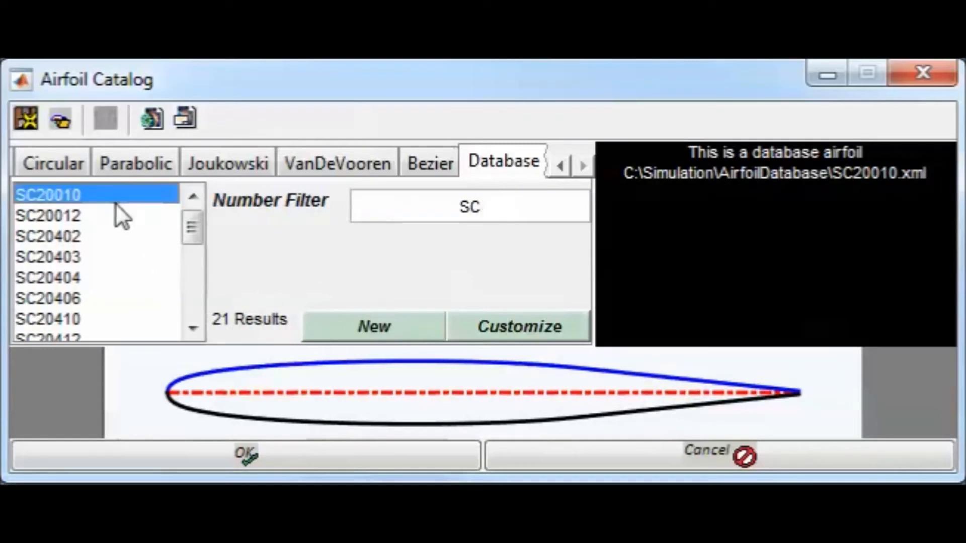
Preview the SC database profiles from SC20012 to SC20503 and select SC20414
{"action": "left_click", "coordinate": [106, 217]}
{"action": "key", "text": "Down"}
{"action": "key", "text": "Down"}
{"action": "key", "text": "Down"}
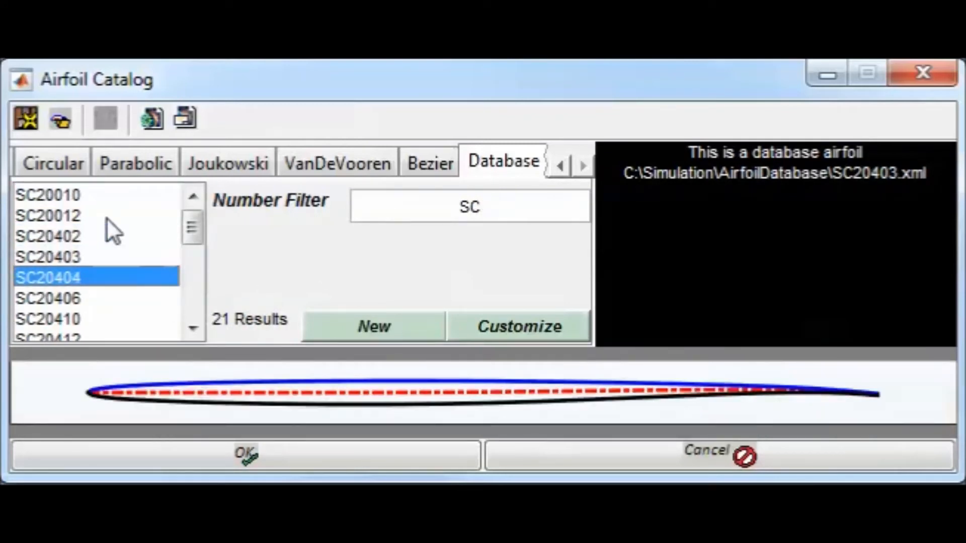
{"action": "key", "text": "Down"}
{"action": "key", "text": "Down"}
{"action": "key", "text": "Down"}
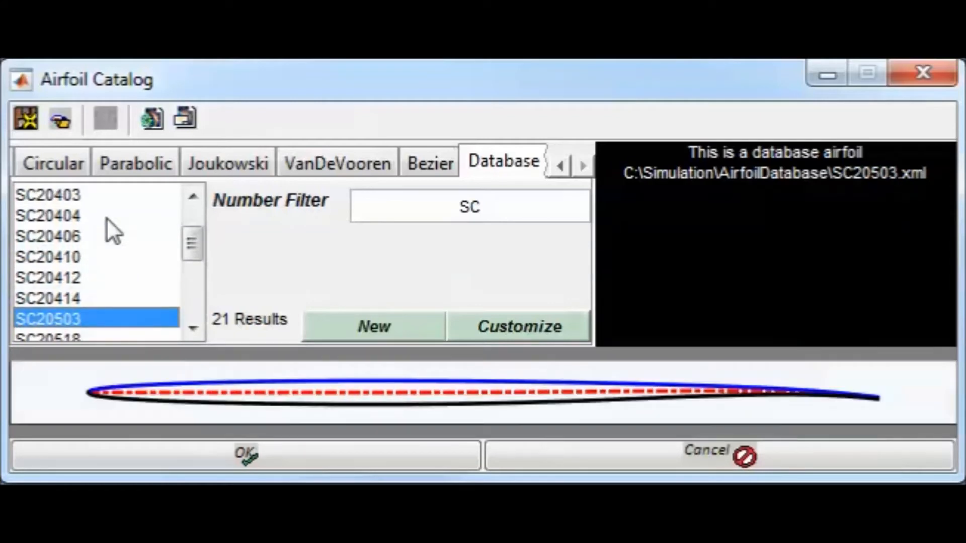
{"action": "key", "text": "Up"}
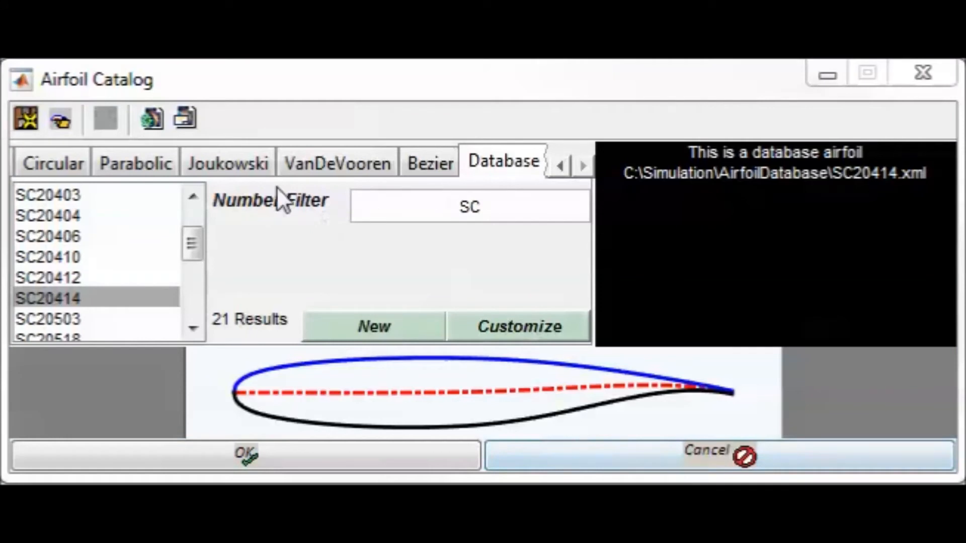
Return to the PACP4 airfoil at the start of the catalog's families
{"action": "left_click", "coordinate": [560, 166]}
{"action": "double_click", "coordinate": [559, 166]}
{"action": "left_click", "coordinate": [560, 166]}
{"action": "left_click", "coordinate": [40, 162]}
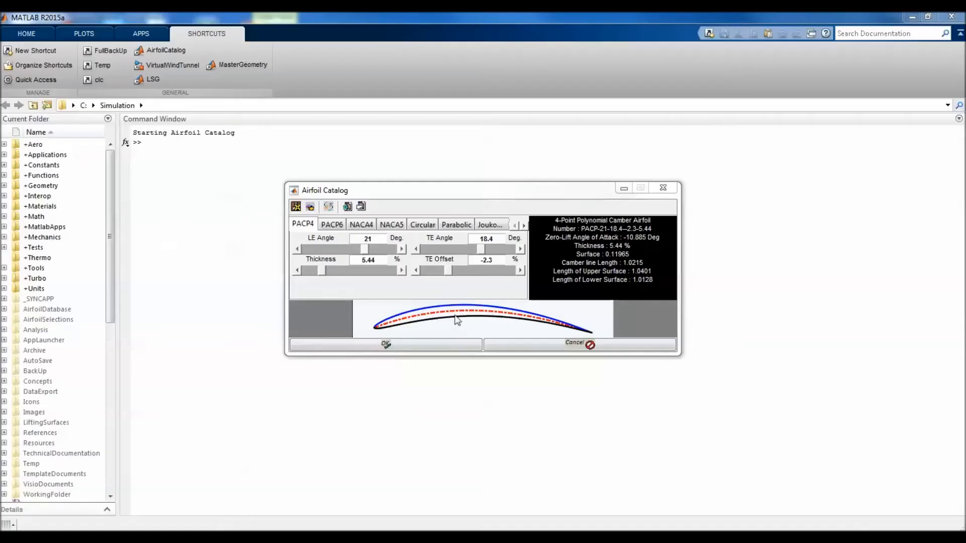
Set the PACP4 airfoil's LE angle to 24.6 degrees and its TE angle to 17.2 degrees
{"action": "left_click", "coordinate": [402, 249]}
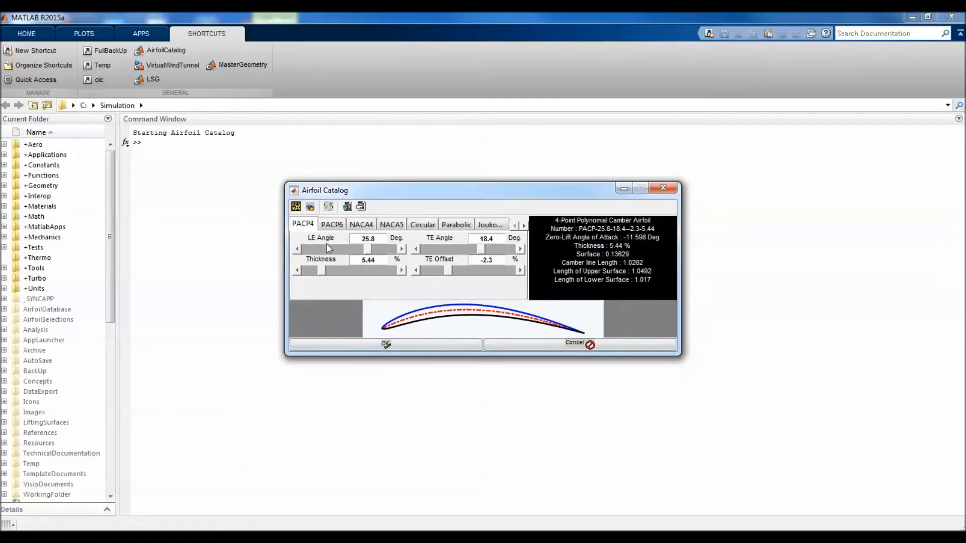
{"action": "left_click", "coordinate": [299, 248]}
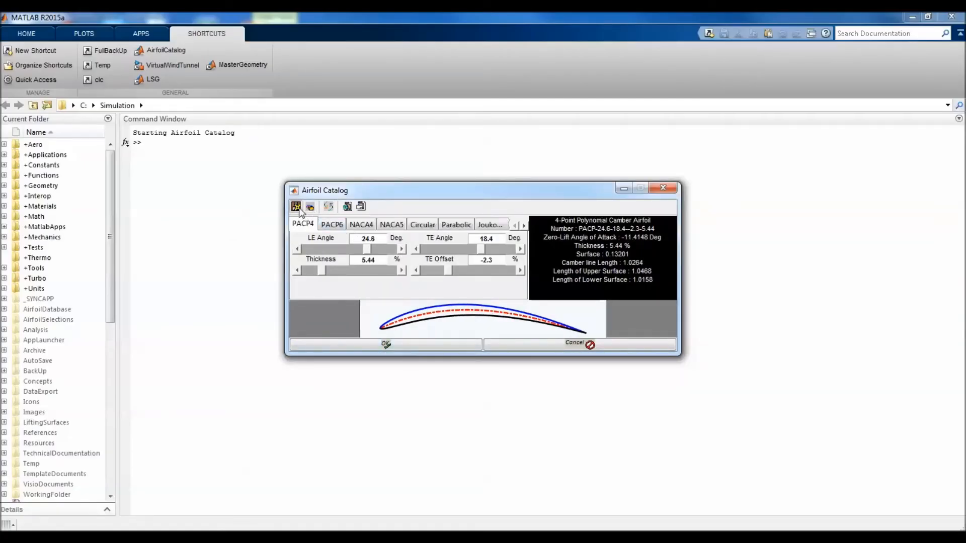
{"action": "left_click", "coordinate": [416, 249]}
Save the PACP4 airfoil selection in the AirfoilSelections folder as MyAirfoil
{"action": "left_click", "coordinate": [297, 207]}
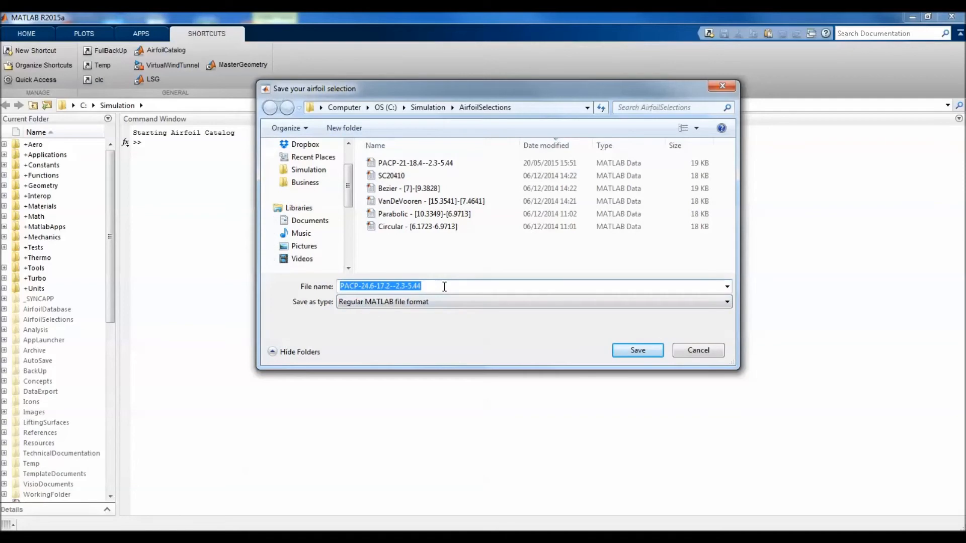
{"action": "type", "text": "MyAirfoil"}
{"action": "key", "text": "Return"}
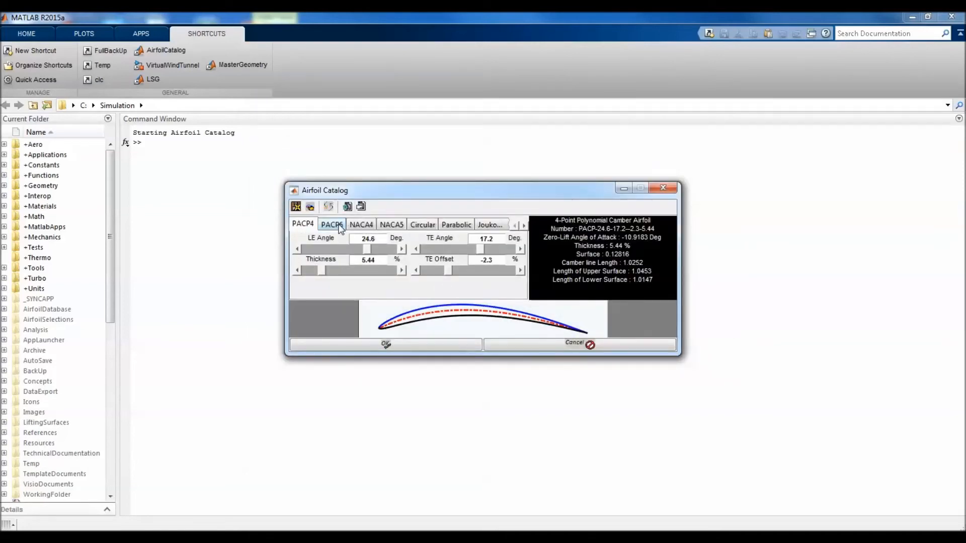
Switch through PACP6 and NACA4 to the NACA5 family and reload the saved MyAirfoil file
{"action": "left_click", "coordinate": [332, 224]}
{"action": "left_click", "coordinate": [362, 224]}
{"action": "left_click", "coordinate": [392, 225]}
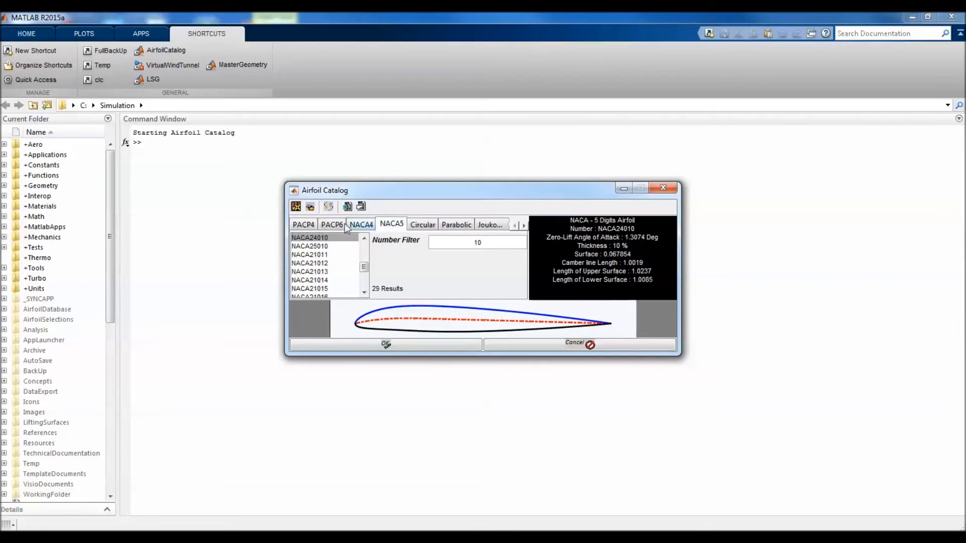
{"action": "left_click", "coordinate": [310, 206]}
{"action": "left_click", "coordinate": [396, 162]}
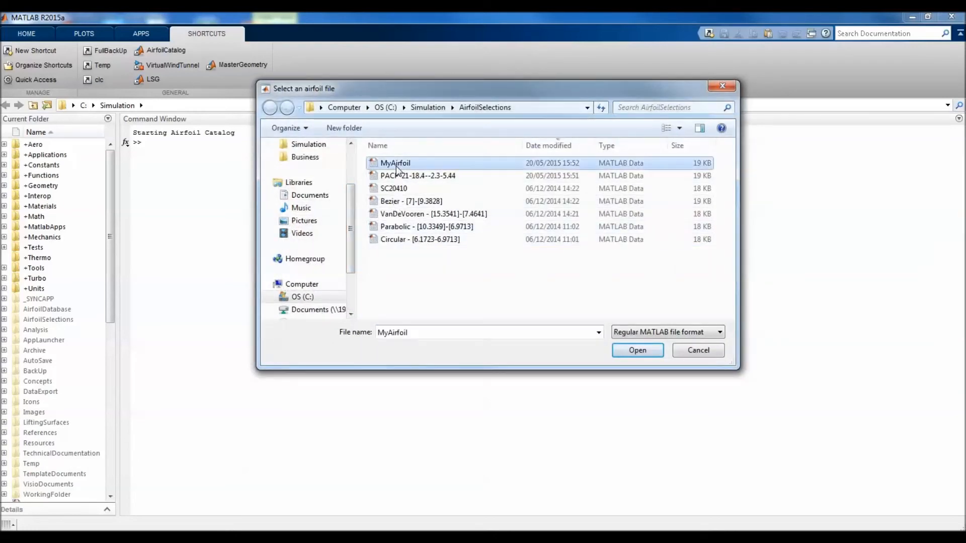
{"action": "left_click", "coordinate": [619, 350]}
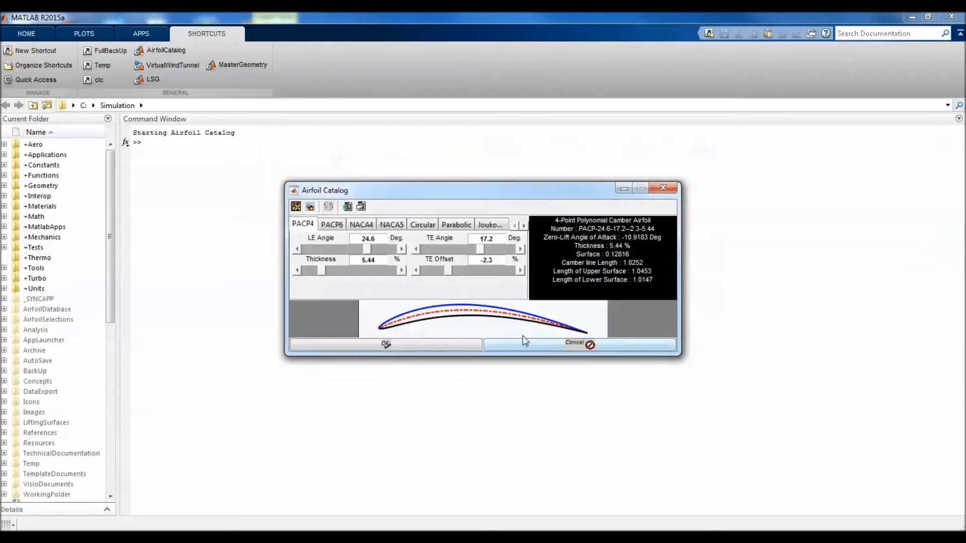
Accept the selection to close the airfoil catalog, restart it and load MyAirfoil again
{"action": "left_click", "coordinate": [460, 344]}
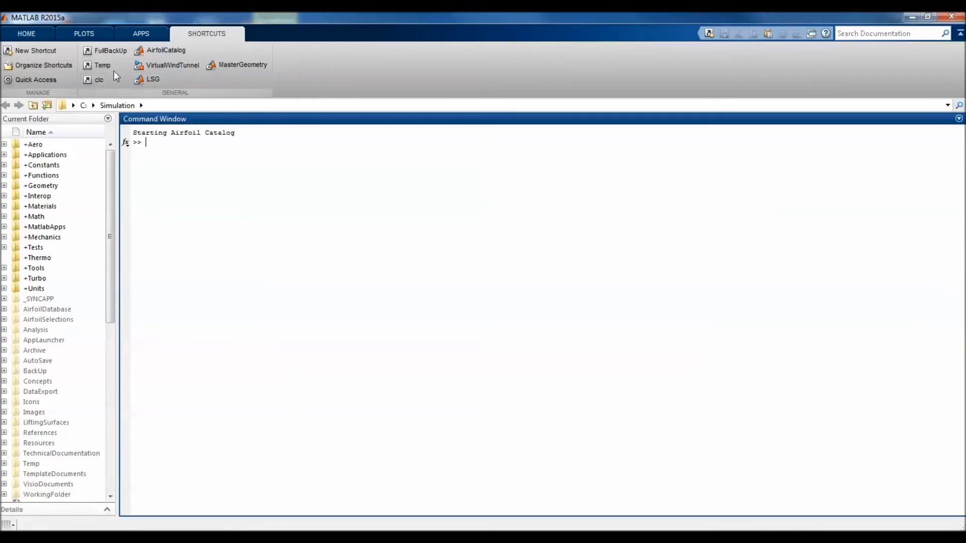
{"action": "left_click", "coordinate": [164, 50]}
{"action": "left_click", "coordinate": [313, 207]}
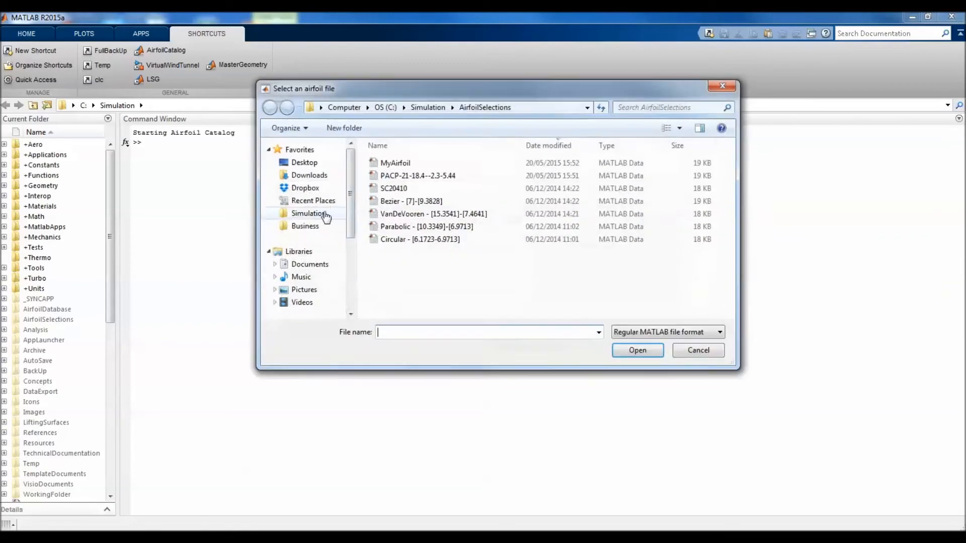
{"action": "left_click", "coordinate": [383, 176]}
{"action": "left_click", "coordinate": [385, 164]}
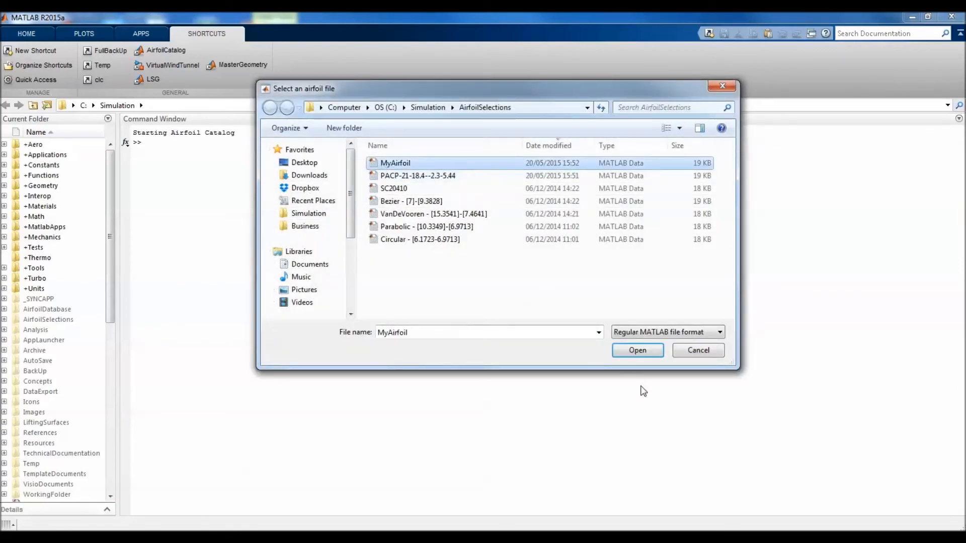
{"action": "left_click", "coordinate": [638, 351]}
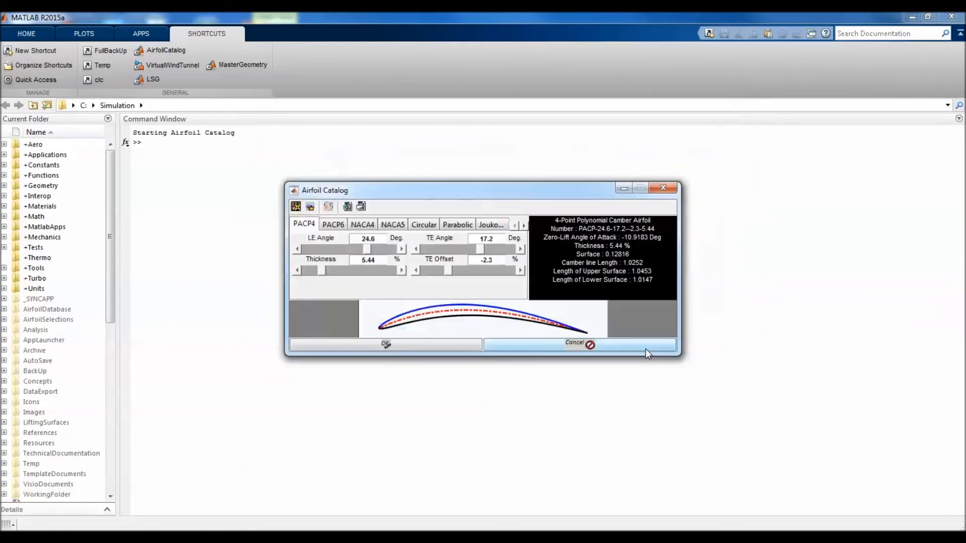
Load the saved airfoil file Bezier - [7]-[9.3828] into the catalog
{"action": "left_click", "coordinate": [310, 206]}
{"action": "left_click", "coordinate": [404, 201]}
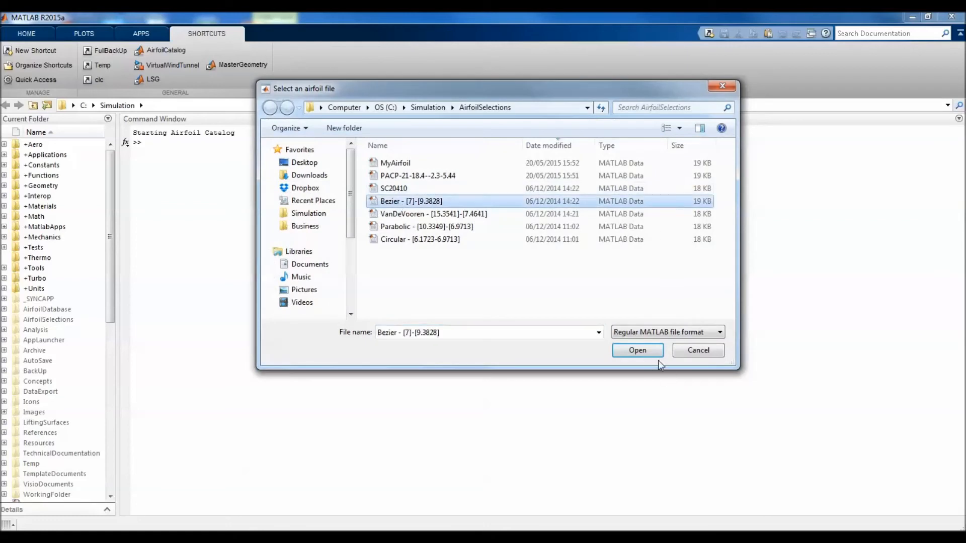
{"action": "left_click", "coordinate": [638, 350]}
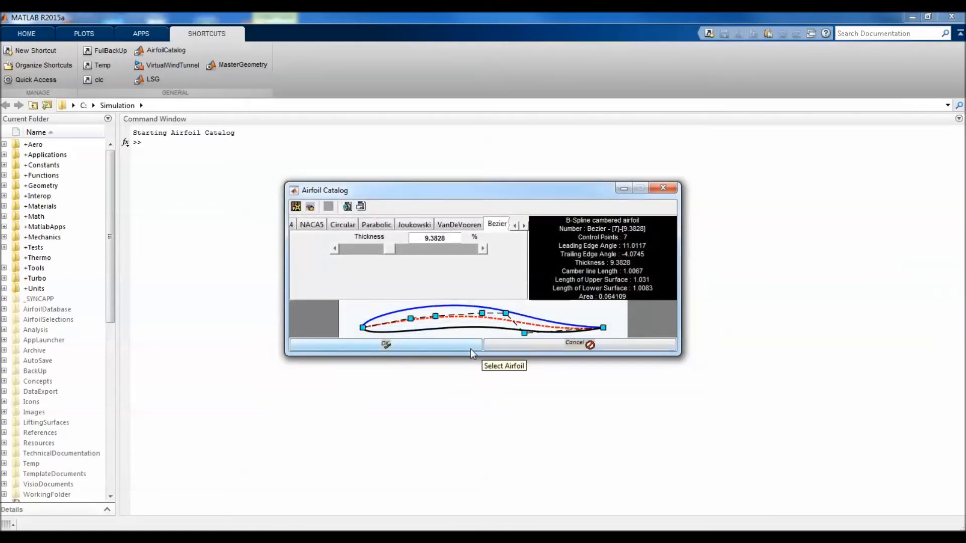
Return to the PACP4 airfoil, flip it upside down and show the PACP6 airfoil inverted as well
{"action": "left_click", "coordinate": [516, 226]}
{"action": "left_click", "coordinate": [516, 226]}
{"action": "left_click", "coordinate": [515, 226]}
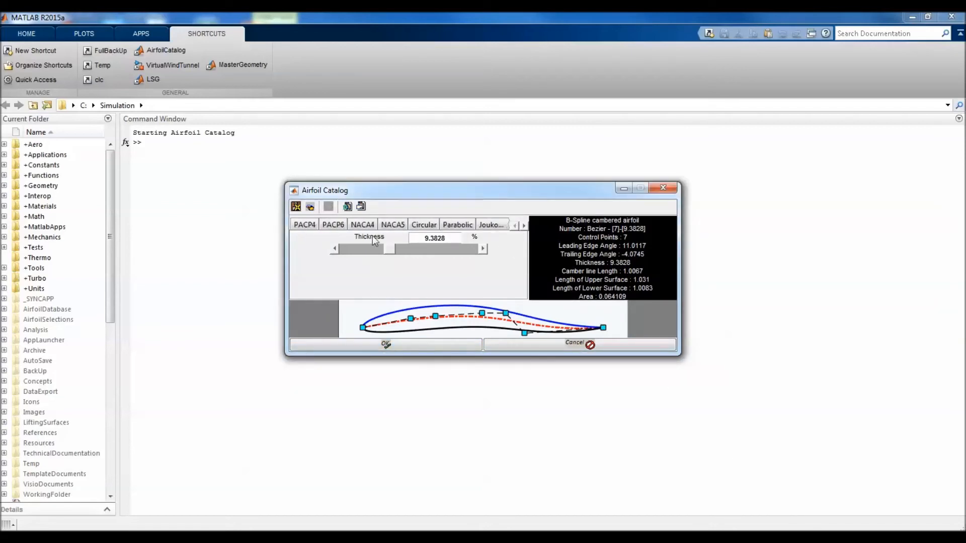
{"action": "left_click", "coordinate": [301, 230]}
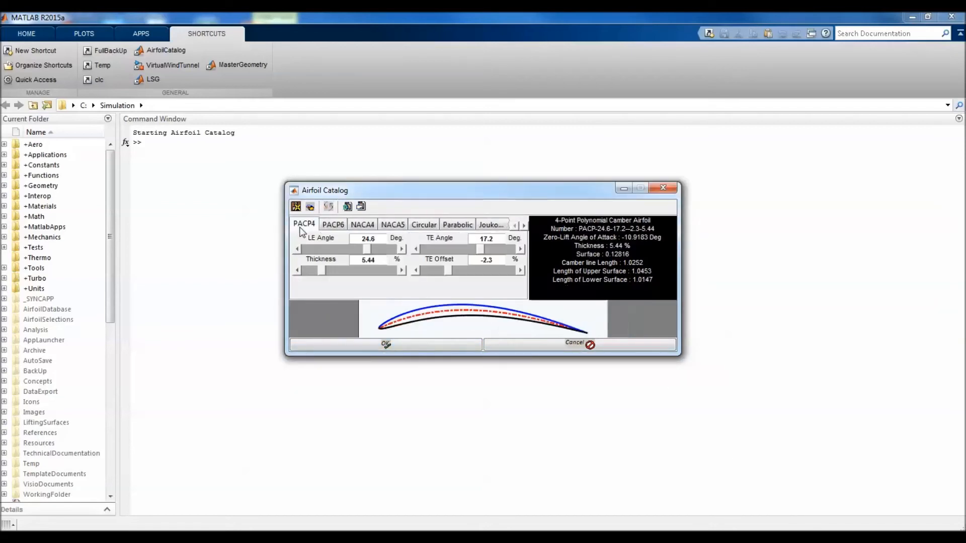
{"action": "left_click", "coordinate": [328, 207]}
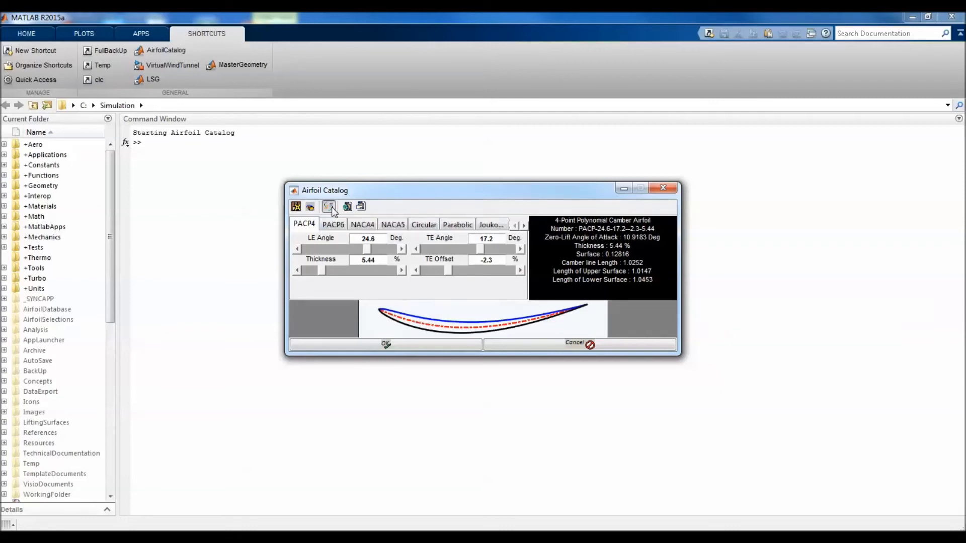
{"action": "left_click", "coordinate": [335, 224]}
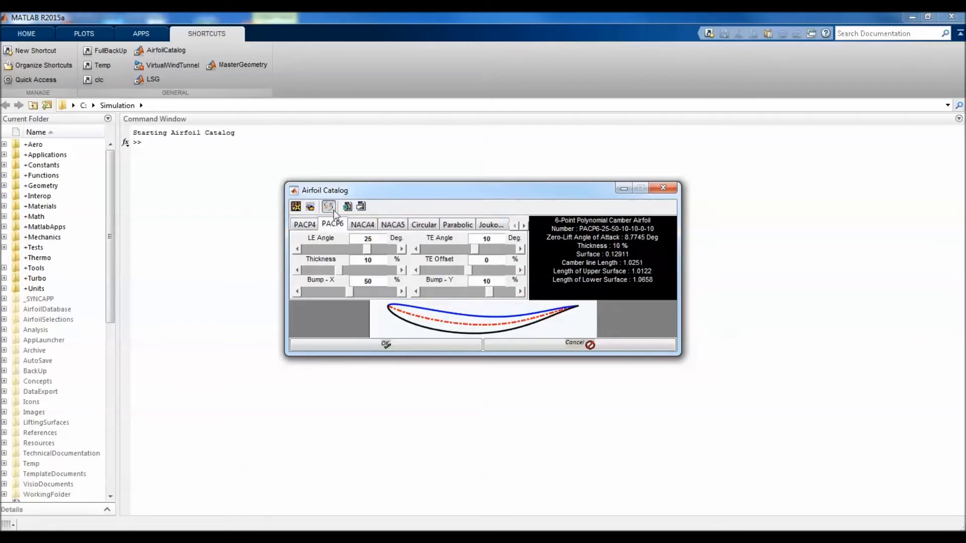
Filter the NACA 4-digit airfoils by the number 93
{"action": "left_click", "coordinate": [361, 225]}
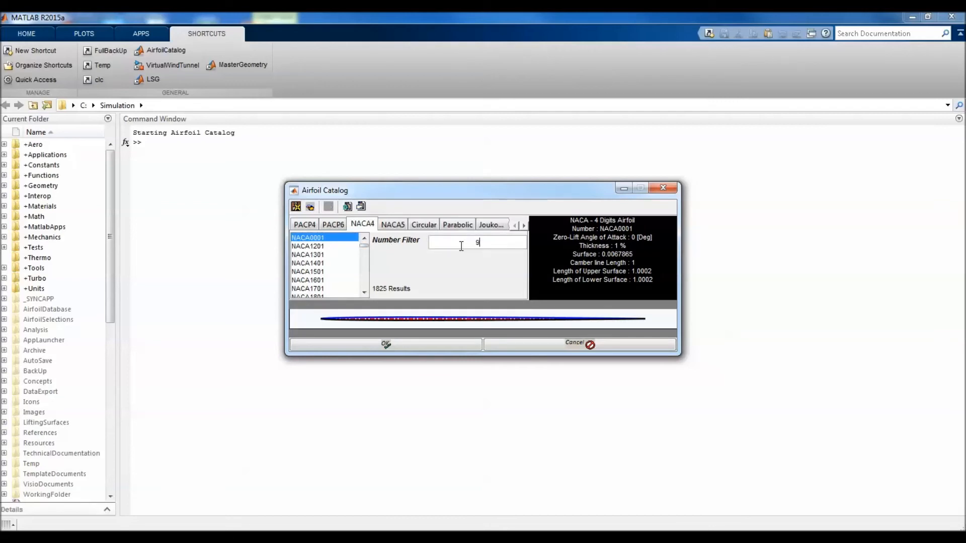
{"action": "key", "text": "Return"}
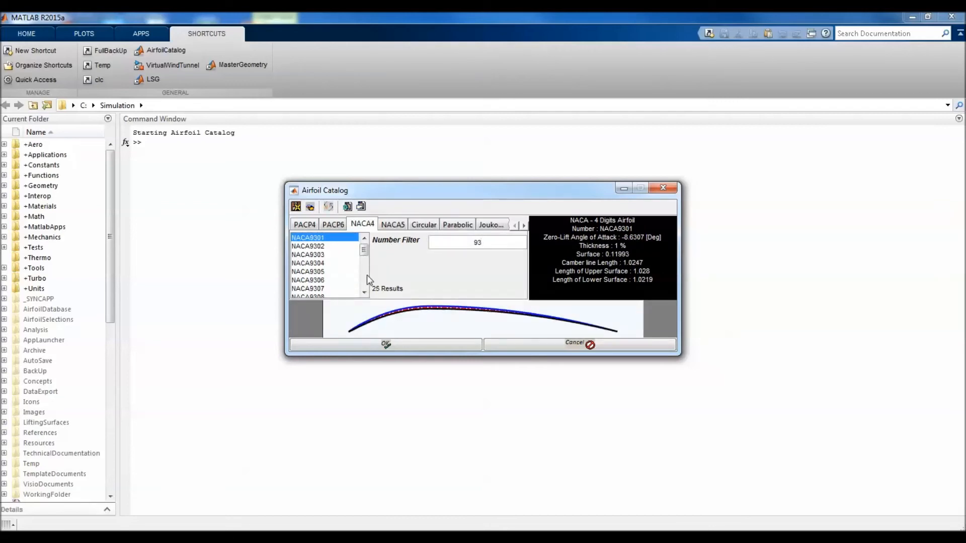
{"action": "scroll", "coordinate": [339, 277], "scroll_direction": "down", "scroll_amount": 5}
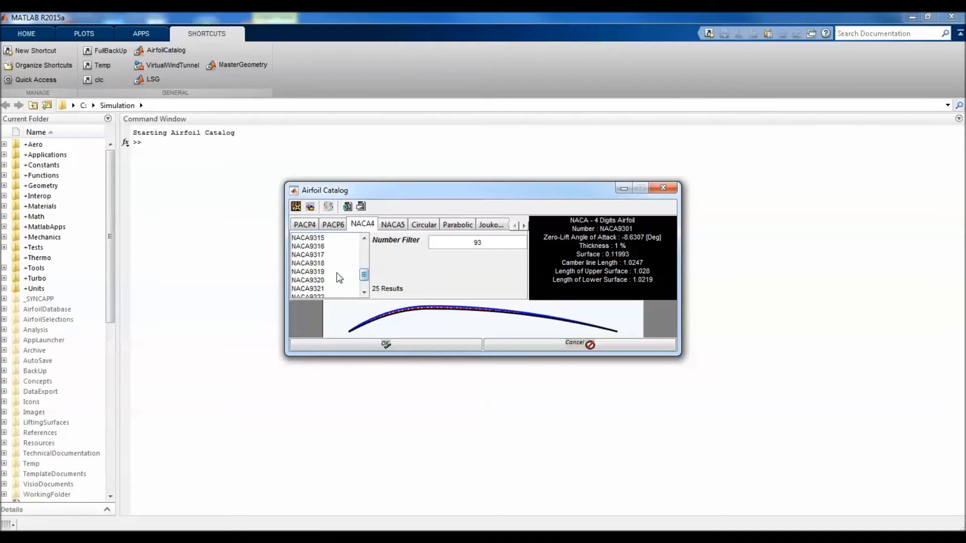
Preview NACA9315 and the thinner profiles above it, select NACA9310 and flip it upside down
{"action": "left_click", "coordinate": [334, 238]}
{"action": "scroll", "coordinate": [337, 251], "scroll_direction": "up", "scroll_amount": 1}
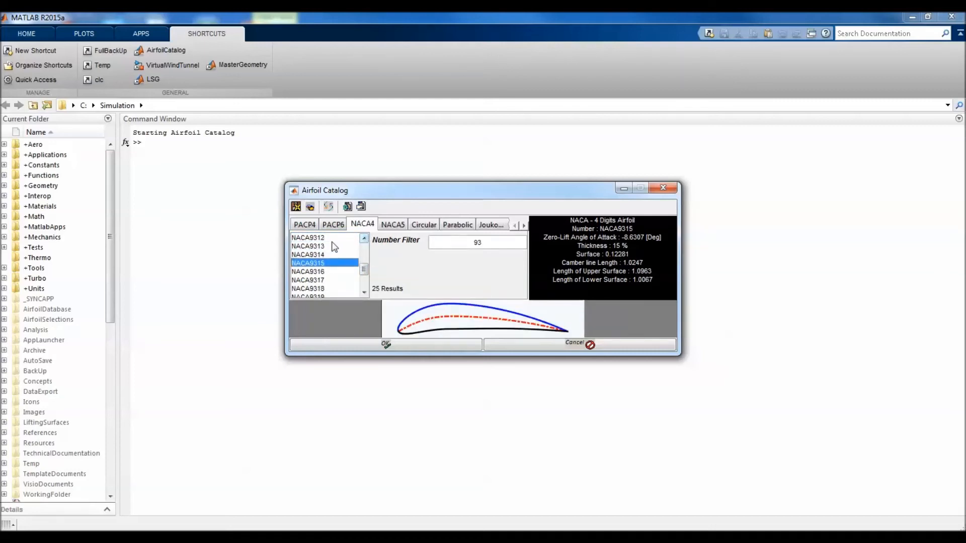
{"action": "key", "text": "Up"}
{"action": "key", "text": "Up"}
{"action": "key", "text": "Up"}
{"action": "key", "text": "Up"}
{"action": "key", "text": "Up"}
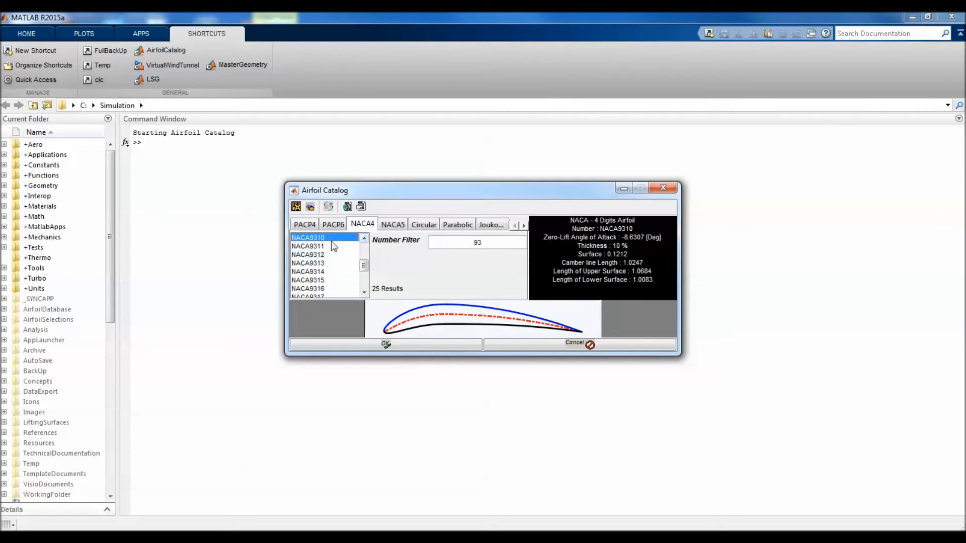
{"action": "left_click", "coordinate": [328, 206]}
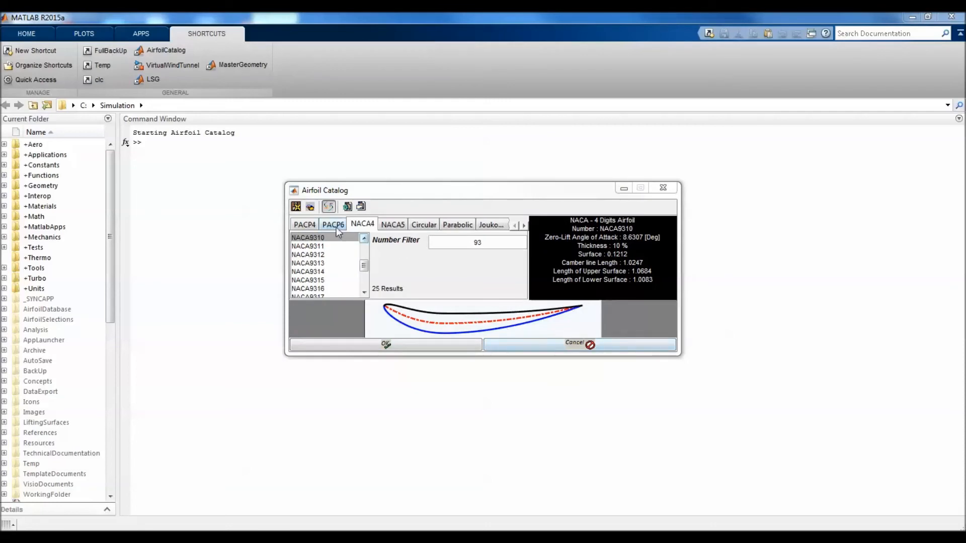
Turn off the inversion for the PACP6 airfoil and set its LE angle to 13 degrees
{"action": "left_click", "coordinate": [334, 224]}
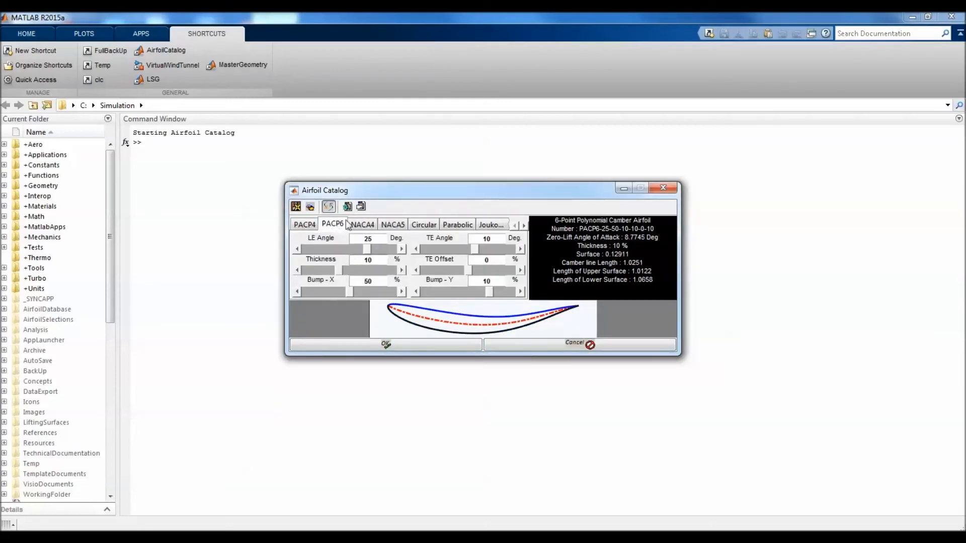
{"action": "left_click", "coordinate": [328, 207]}
{"action": "left_click", "coordinate": [313, 248]}
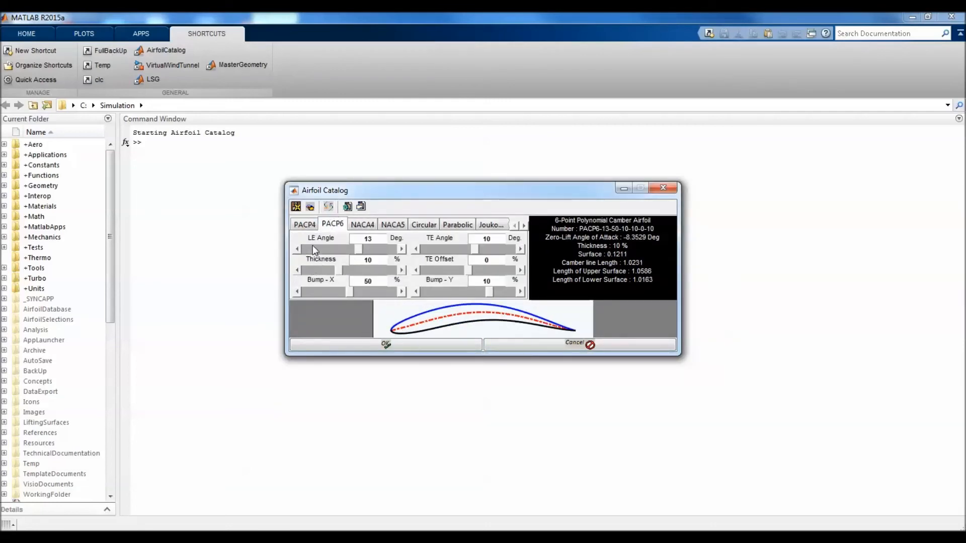
Set the PACP6 airfoil's TE angle to 25.6 degrees and its Bump-Y to 8%
{"action": "left_click", "coordinate": [520, 249]}
{"action": "left_click", "coordinate": [520, 249]}
{"action": "left_click", "coordinate": [520, 249]}
{"action": "left_click", "coordinate": [507, 249]}
{"action": "left_click", "coordinate": [415, 292]}
{"action": "left_click", "coordinate": [416, 292]}
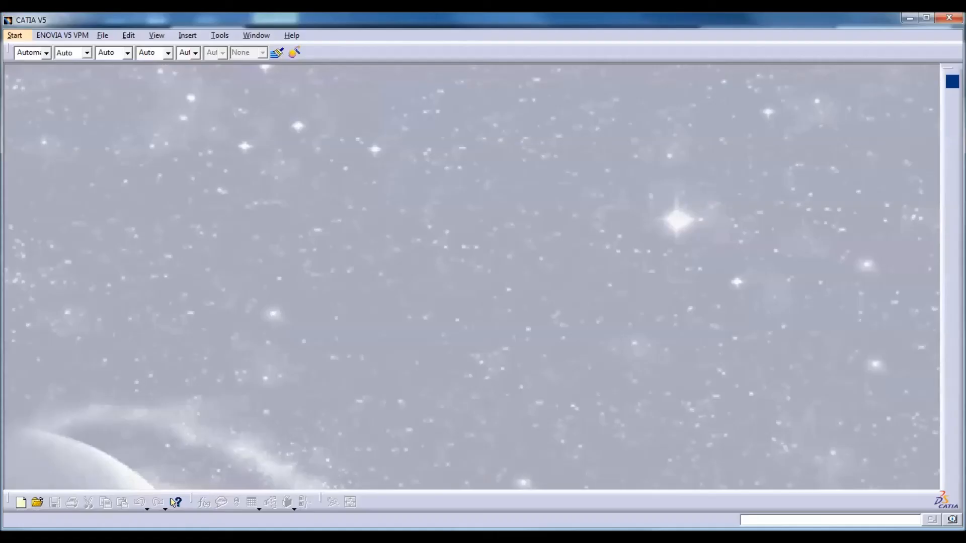
Bring the Airfoil Catalog in front of CATIA V5 and export the PACP6 airfoil as a CATIA part
{"action": "left_click", "coordinate": [335, 487]}
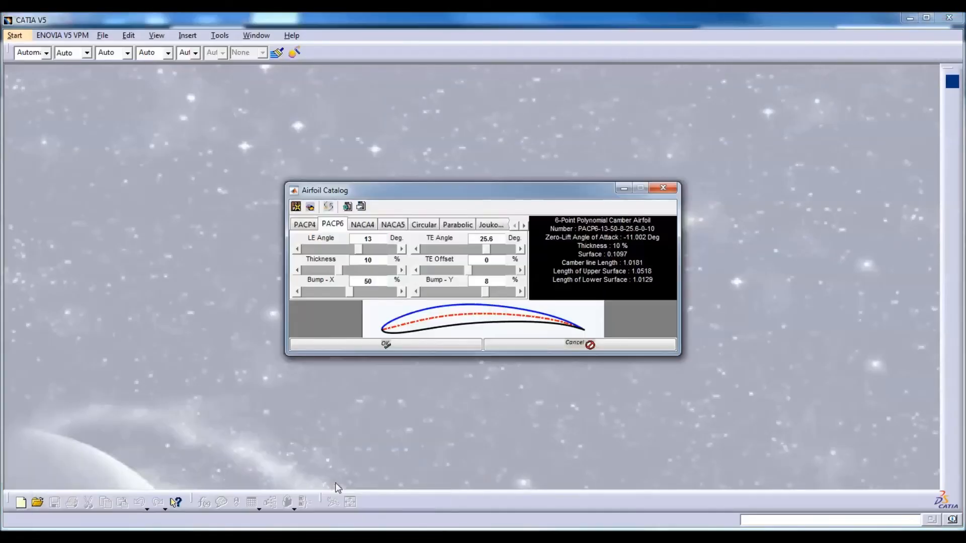
{"action": "left_click", "coordinate": [347, 206]}
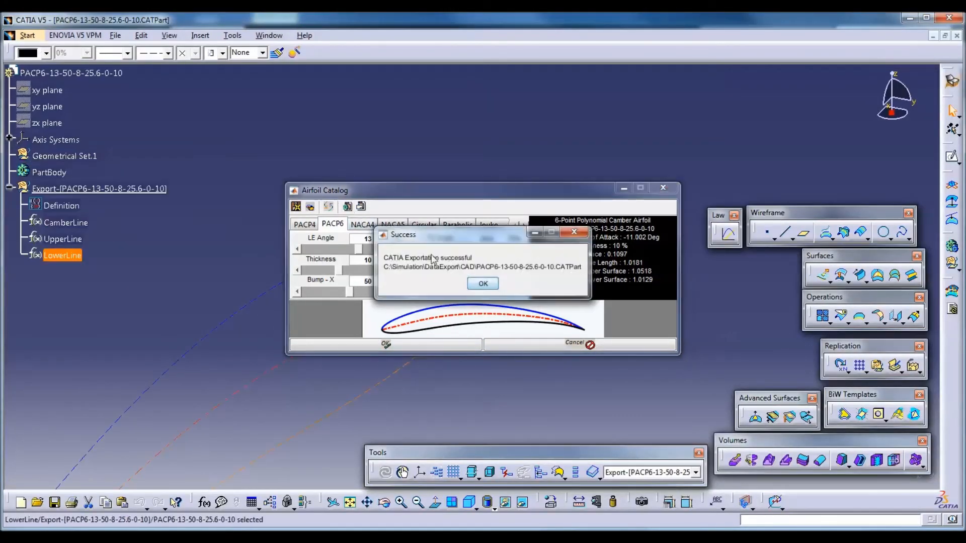
{"action": "left_click", "coordinate": [483, 283]}
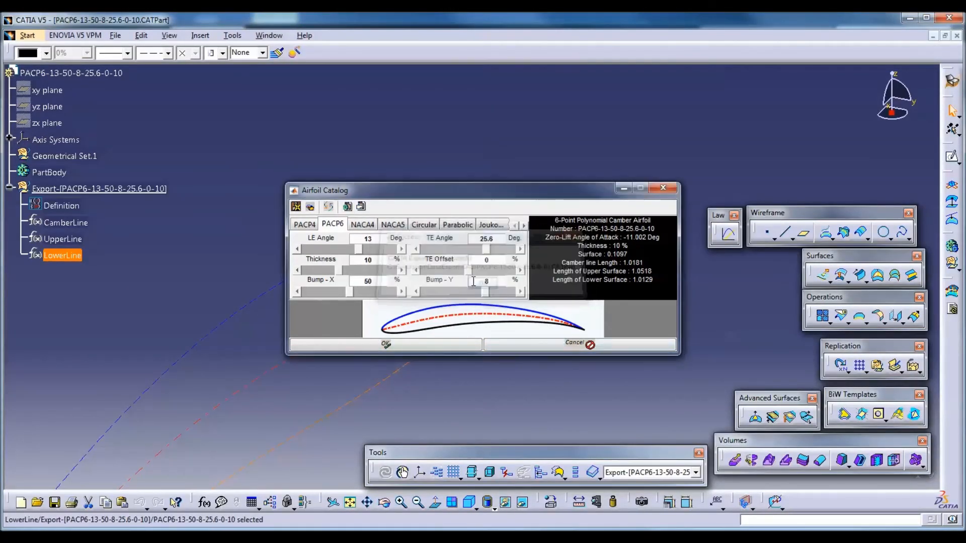
Examine the exported camber, upper and lower curves in CATIA V5 and switch back to the Airfoil Catalog over MATLAB
{"action": "left_click_drag", "start_coordinate": [417, 381], "coordinate": [401, 334]}
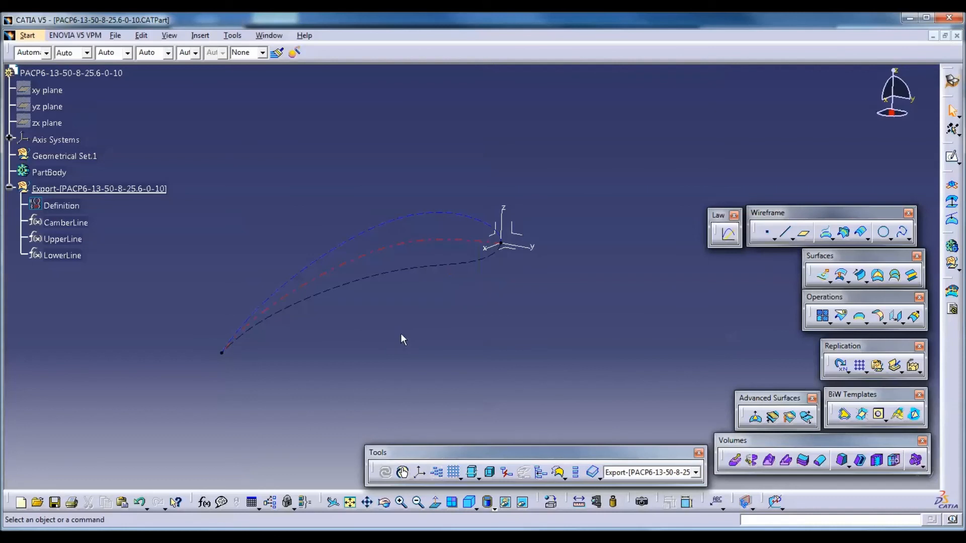
{"action": "left_click_drag", "start_coordinate": [493, 343], "coordinate": [509, 323]}
{"action": "mouse_move", "coordinate": [237, 526]}
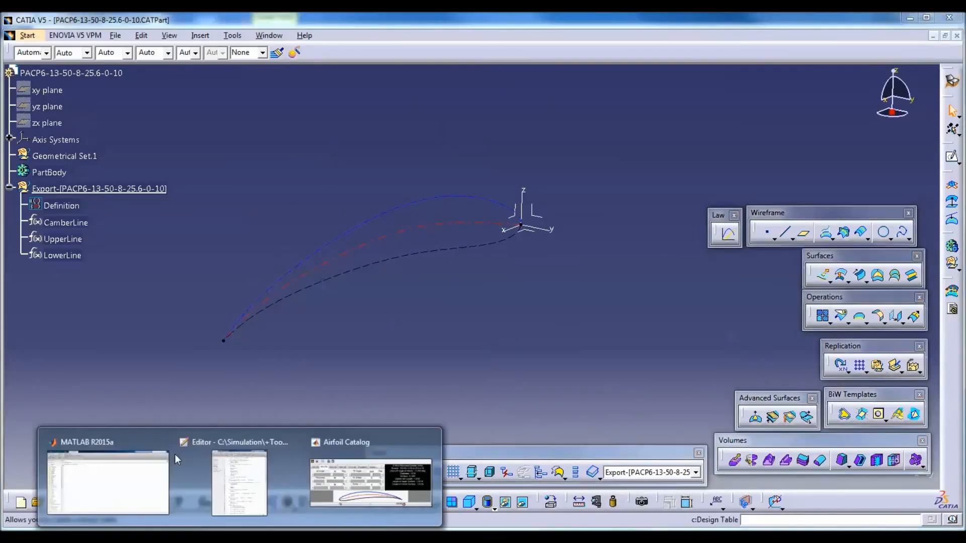
{"action": "left_click", "coordinate": [88, 477]}
{"action": "left_click", "coordinate": [335, 504]}
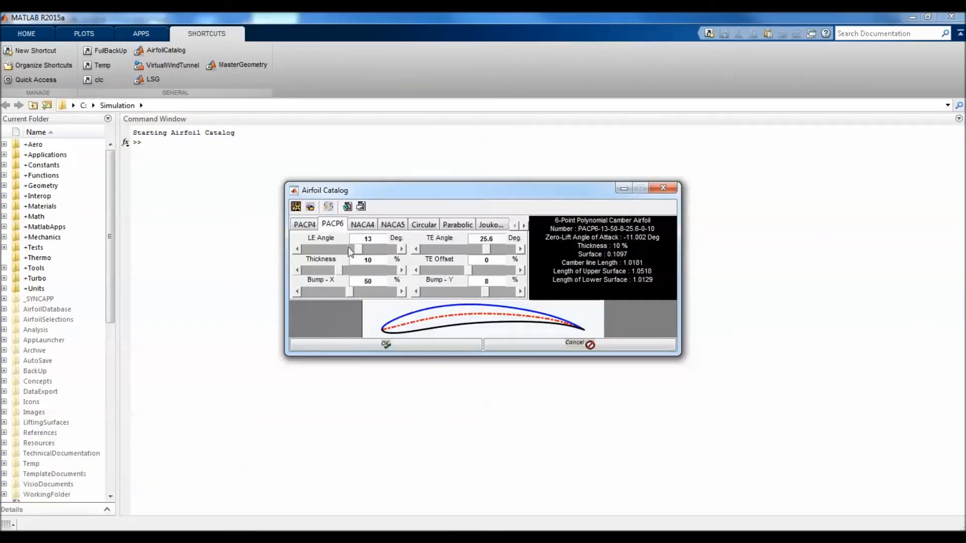
Set the PACP6 airfoil's LE angle to 9.4 degrees
{"action": "left_click", "coordinate": [297, 250]}
{"action": "left_click", "coordinate": [297, 249]}
{"action": "left_click", "coordinate": [298, 250]}
{"action": "left_click", "coordinate": [297, 250]}
{"action": "left_click", "coordinate": [298, 249]}
{"action": "left_click", "coordinate": [401, 249]}
{"action": "left_click", "coordinate": [401, 249]}
Raise and lower the PACP6 airfoil's TE angle, leaving it at 23.2 degrees
{"action": "left_click", "coordinate": [520, 249]}
{"action": "left_click", "coordinate": [520, 249]}
{"action": "left_click", "coordinate": [520, 249]}
{"action": "left_click", "coordinate": [520, 249]}
{"action": "left_click", "coordinate": [520, 249]}
{"action": "left_click", "coordinate": [520, 249]}
{"action": "left_click", "coordinate": [520, 249]}
{"action": "left_click", "coordinate": [520, 249]}
{"action": "left_click", "coordinate": [520, 249]}
{"action": "left_click", "coordinate": [520, 249]}
{"action": "left_click", "coordinate": [520, 249]}
{"action": "left_click", "coordinate": [520, 249]}
{"action": "left_click", "coordinate": [416, 249]}
{"action": "left_click", "coordinate": [415, 249]}
{"action": "left_click", "coordinate": [415, 249]}
{"action": "left_click", "coordinate": [416, 249]}
{"action": "left_click", "coordinate": [416, 249]}
{"action": "left_click", "coordinate": [416, 249]}
{"action": "left_click", "coordinate": [415, 249]}
{"action": "left_click", "coordinate": [416, 249]}
{"action": "left_click", "coordinate": [416, 249]}
{"action": "left_click", "coordinate": [416, 249]}
{"action": "left_click", "coordinate": [416, 249]}
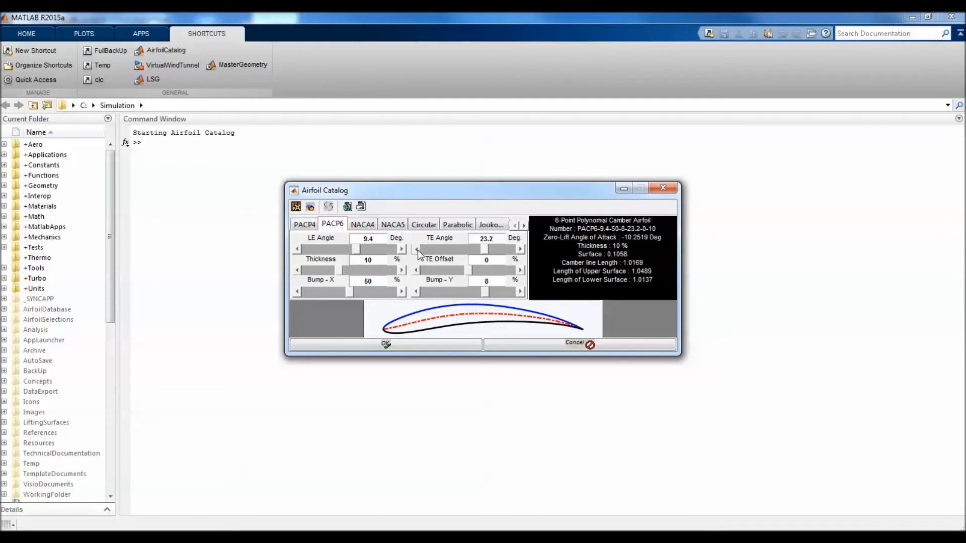